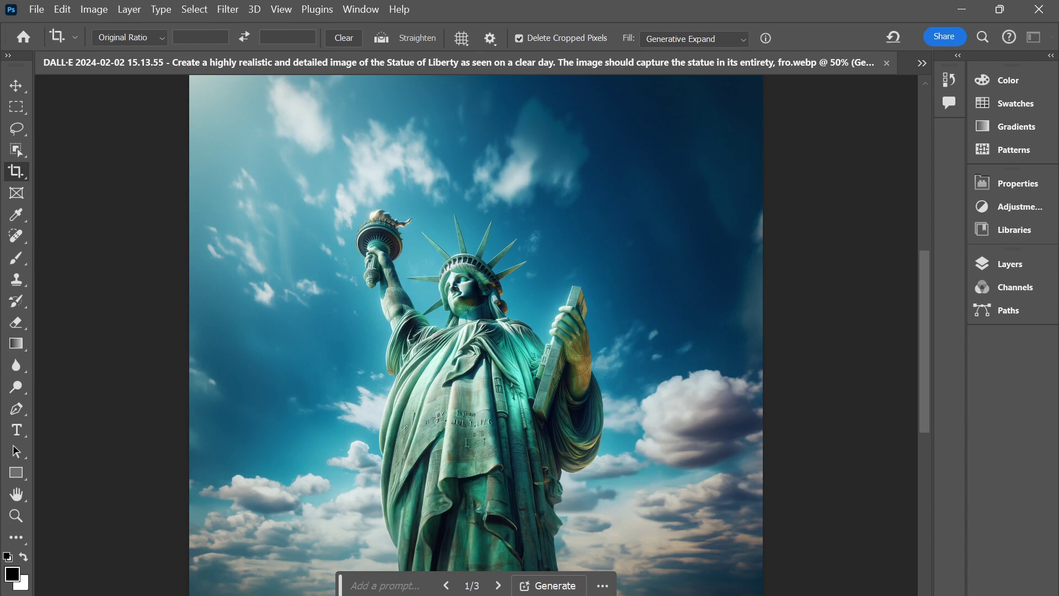
# Generative Expand the Statue of Liberty image on all sides, adding sky, clouds and a golden horizon
pyautogui.hotkey('ctrl', '-')
pyautogui.moveTo(326, 194); pyautogui.dragTo(297, 188)
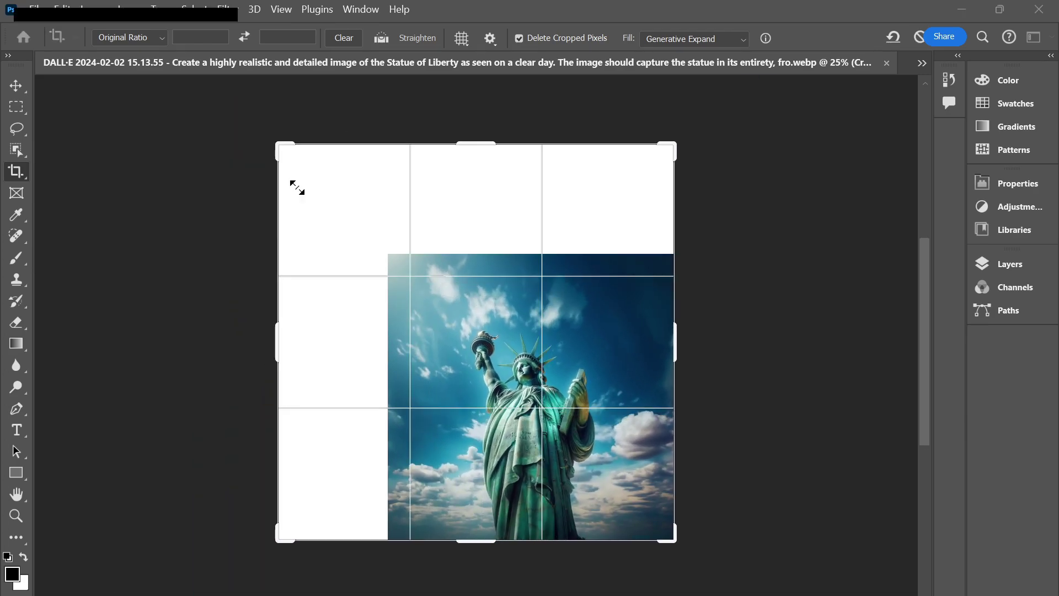
pyautogui.moveTo(674, 539); pyautogui.dragTo(771, 579)
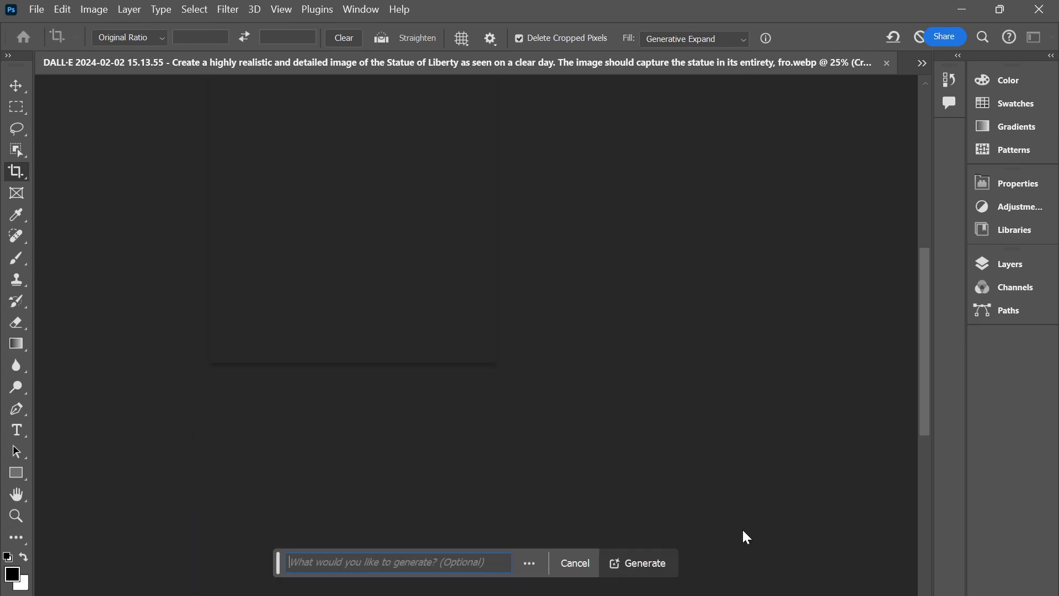
pyautogui.click(639, 563)
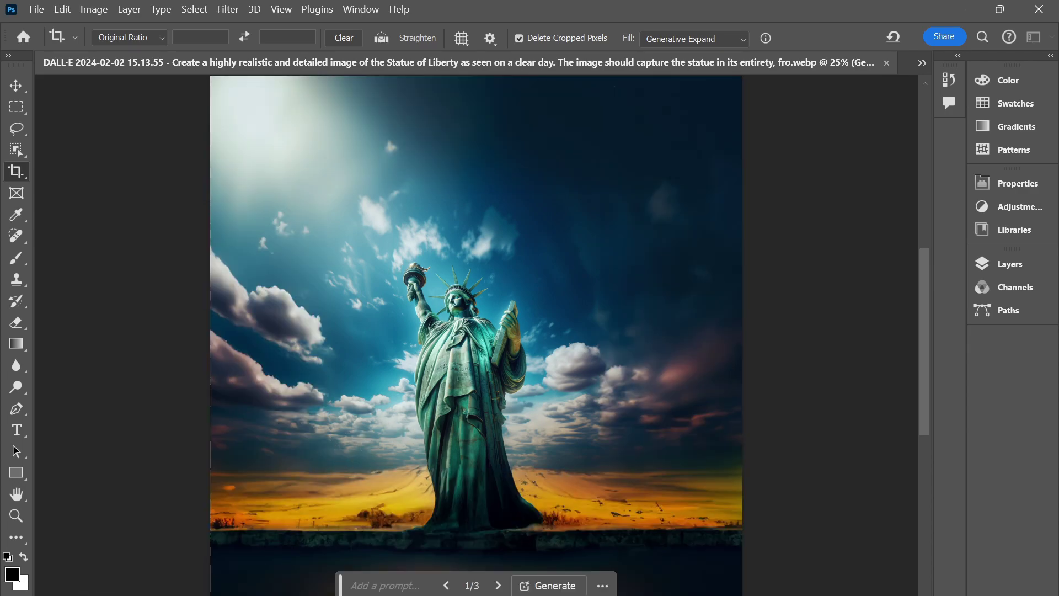
pyautogui.hotkey('ctrl', '-')
pyautogui.hotkey('ctrl', '-')
# Expand the Statue of Liberty canvas far outward, then close the generation Properties panel
pyautogui.click(464, 275)
pyautogui.moveTo(364, 235); pyautogui.dragTo(303, 184)
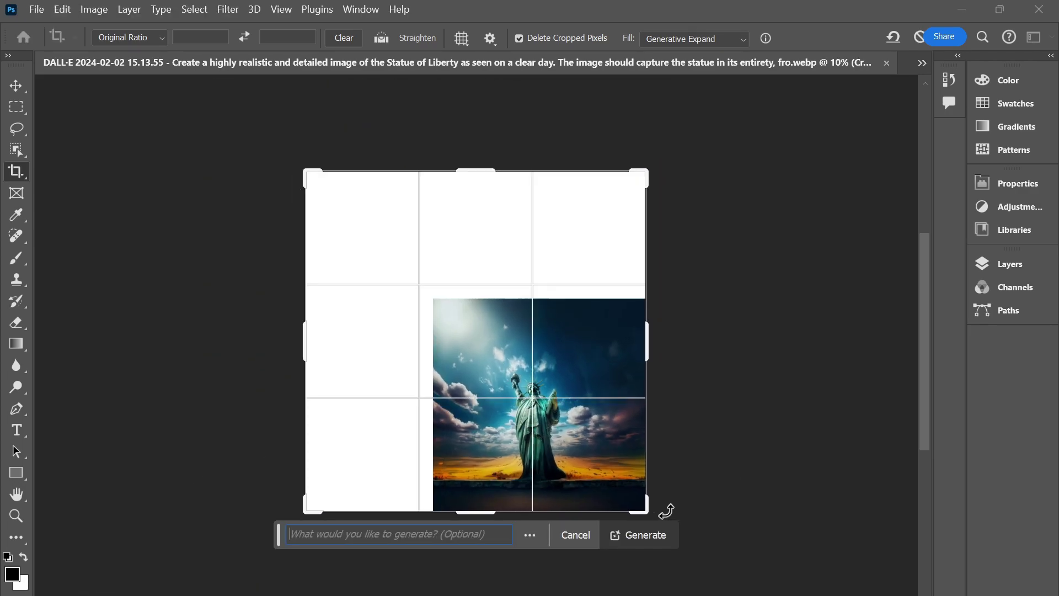
pyautogui.moveTo(666, 511); pyautogui.dragTo(732, 563)
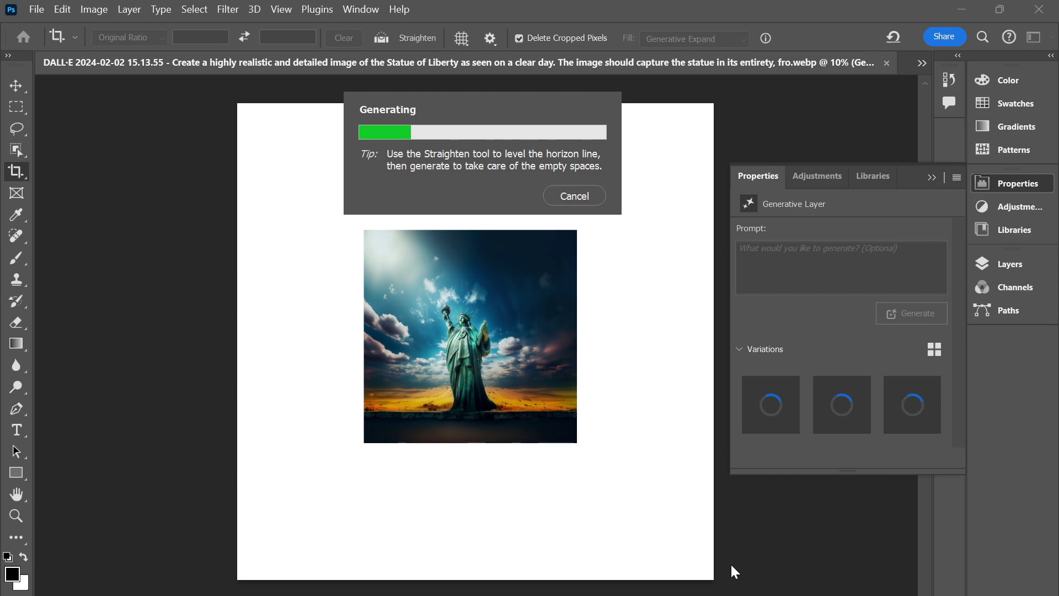
pyautogui.click(932, 177)
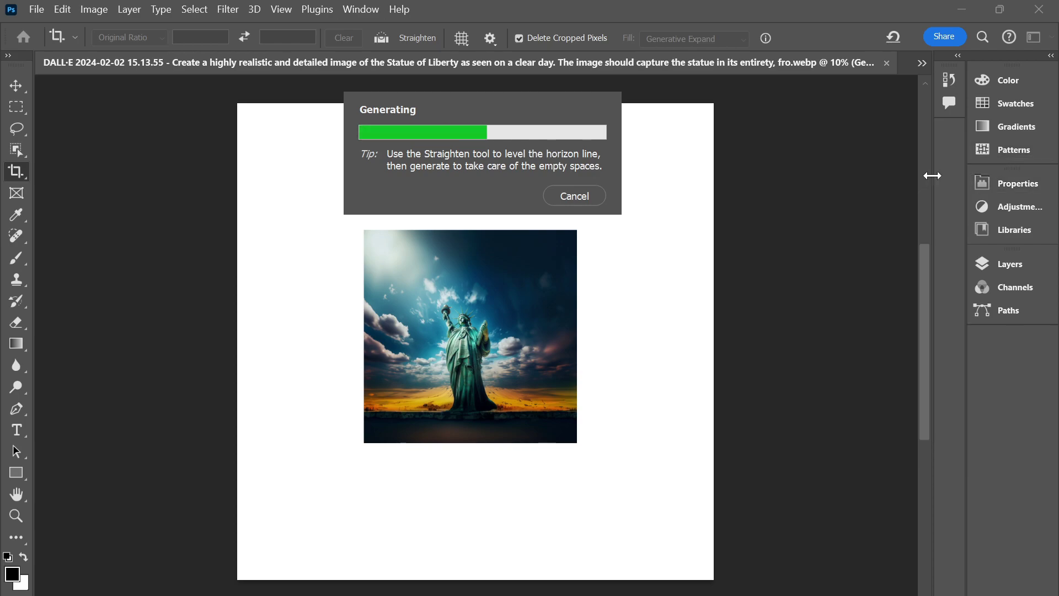
pyautogui.rightClick(933, 175)
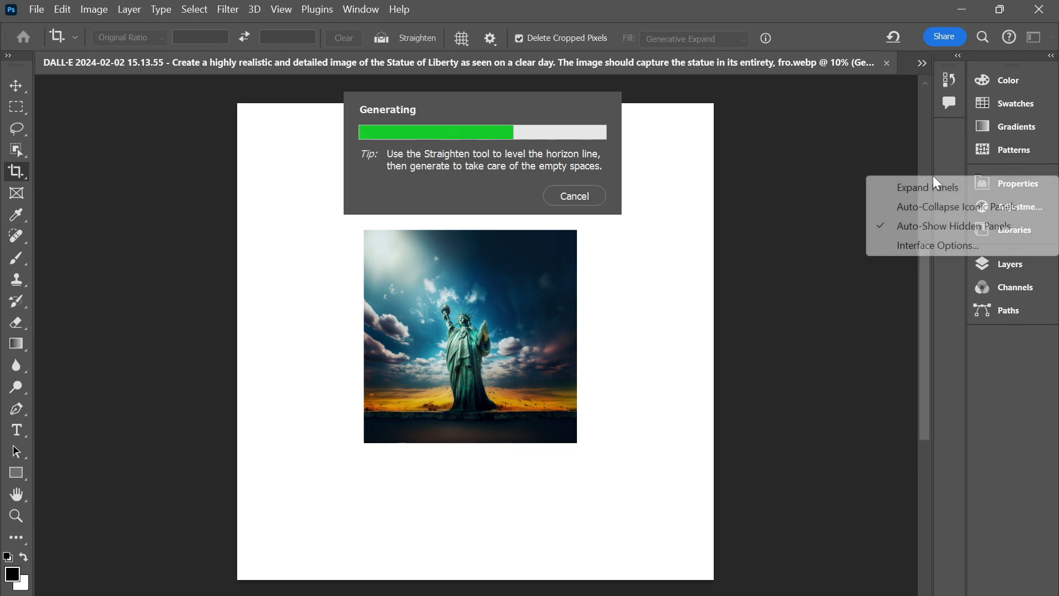
pyautogui.click(908, 64)
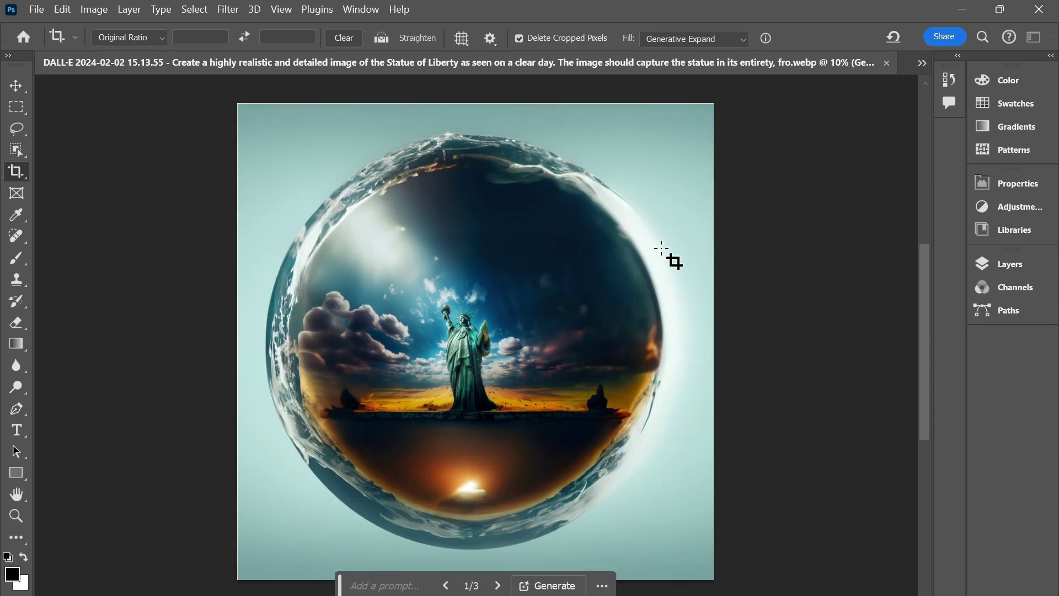
# Switch to the Move tool and inspect the statue scene inside the glass globe
pyautogui.press('v')
pyautogui.scroll(3, 634, 343)
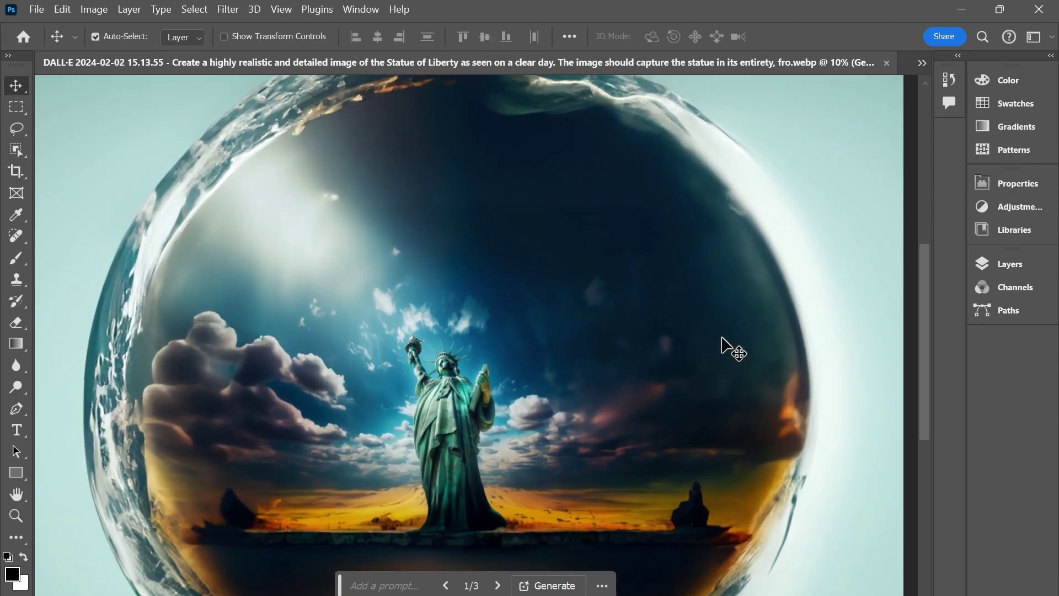
pyautogui.scroll(-3, 721, 339)
pyautogui.scroll(1, 721, 338)
pyautogui.scroll(-1, 722, 339)
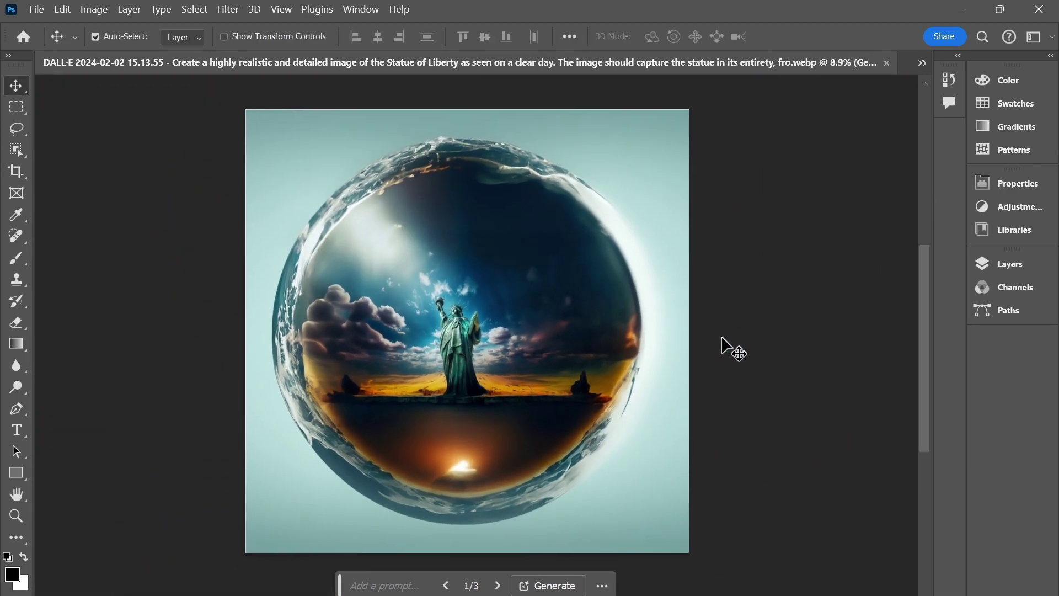
pyautogui.scroll(5, 722, 339)
pyautogui.scroll(-3, 721, 339)
pyautogui.scroll(-2, 852, 145)
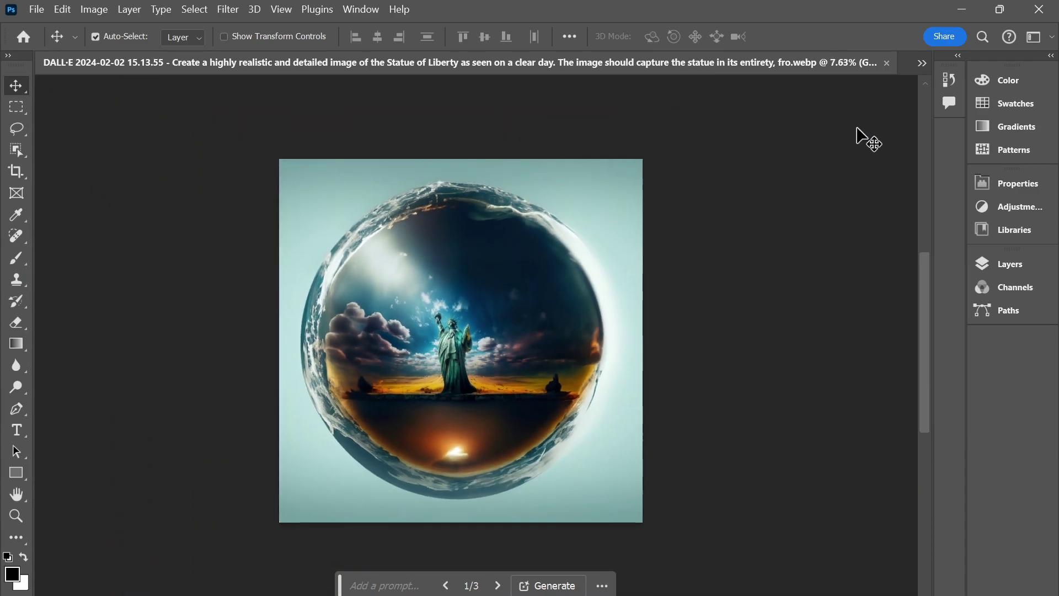
# Switch to the Eiffel Tower image and Generative Expand it on every side
pyautogui.click(921, 63)
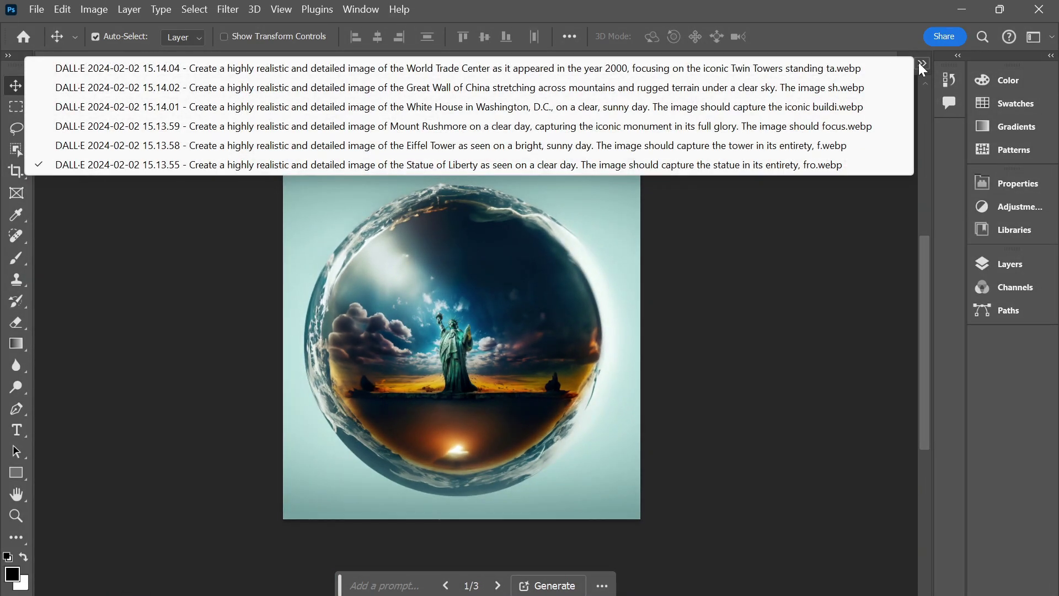
pyautogui.click(379, 145)
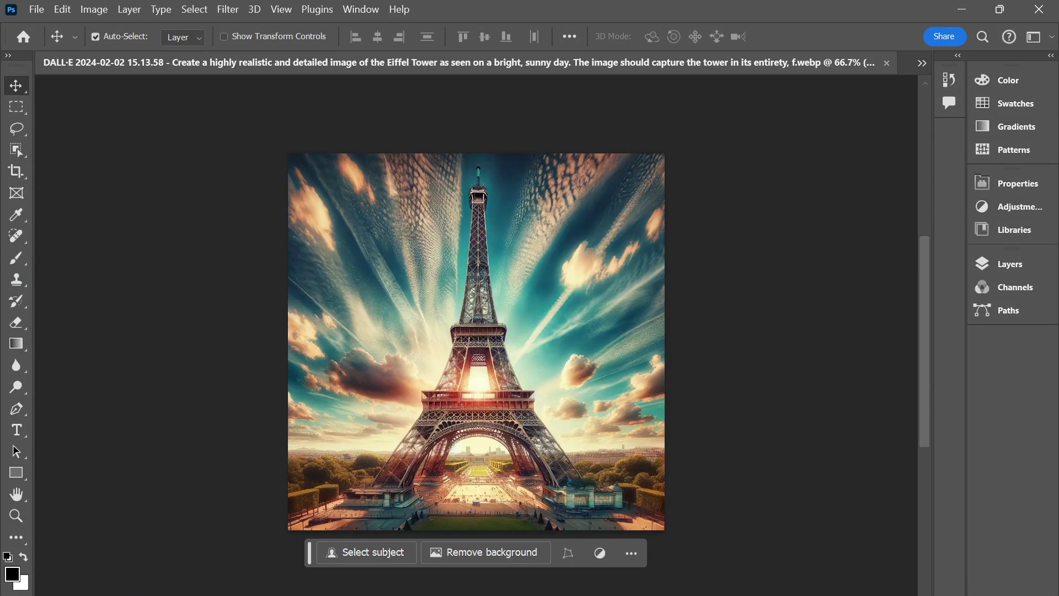
pyautogui.click(16, 171)
pyautogui.moveTo(334, 198); pyautogui.dragTo(284, 166)
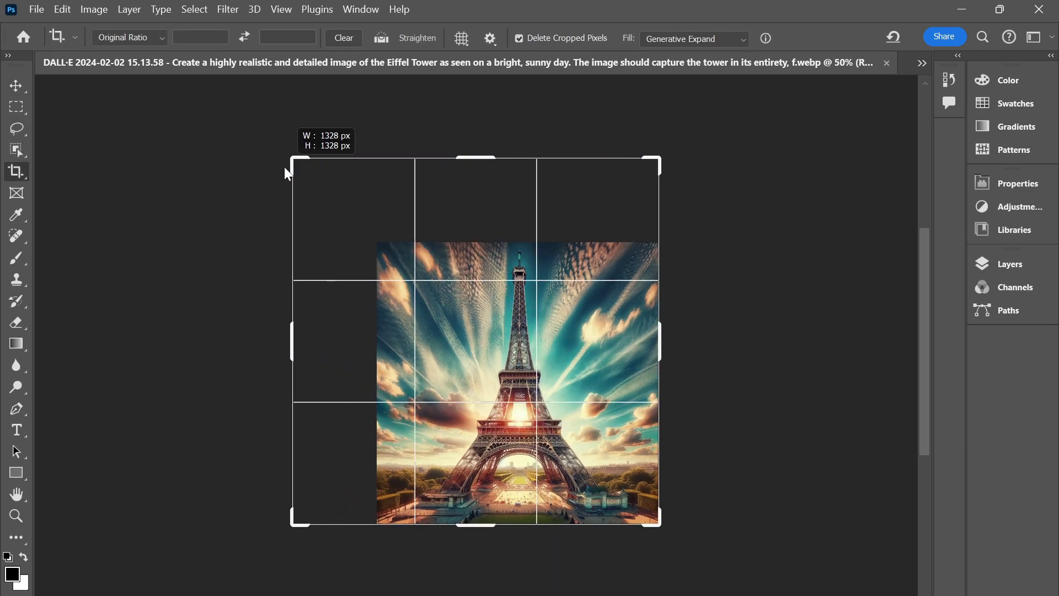
pyautogui.moveTo(663, 525); pyautogui.dragTo(709, 570)
pyautogui.press('Return')
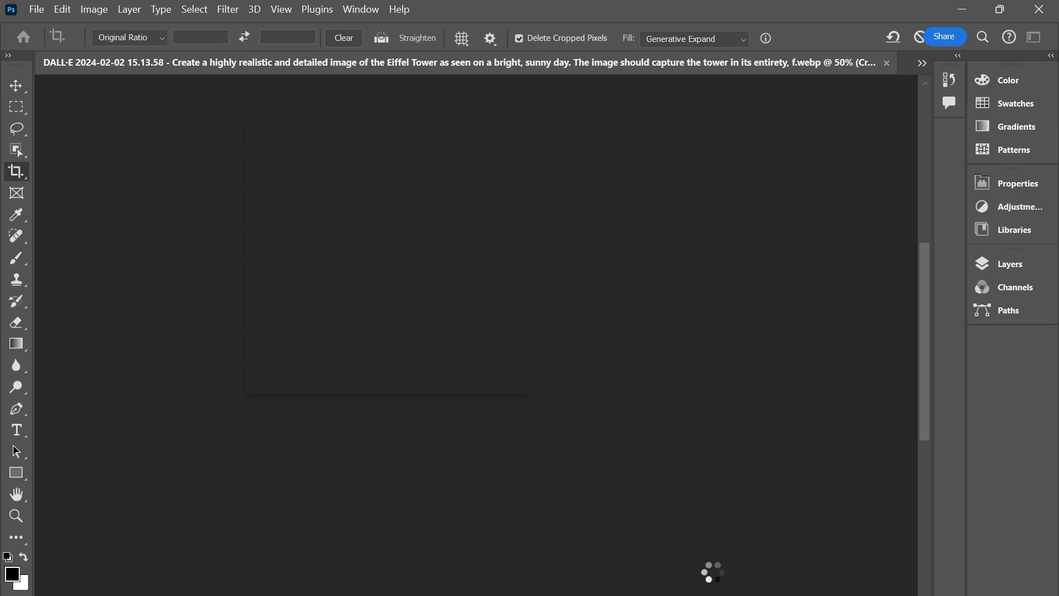
pyautogui.click(932, 178)
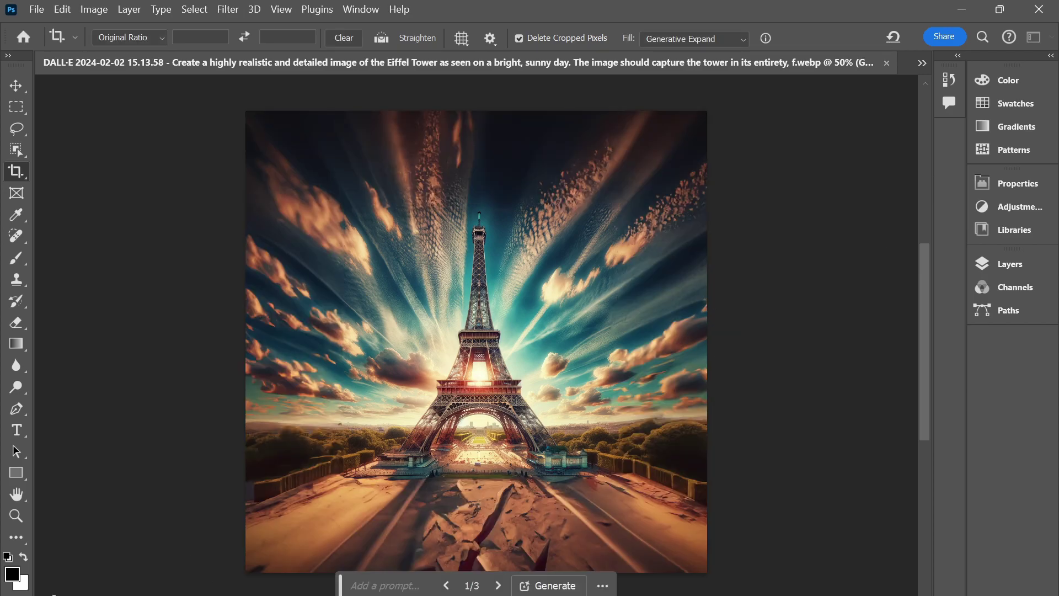
# Expand the Eiffel Tower scene again, adding darkened sky, clouds and a cracked road
pyautogui.hotkey('ctrl', '-')
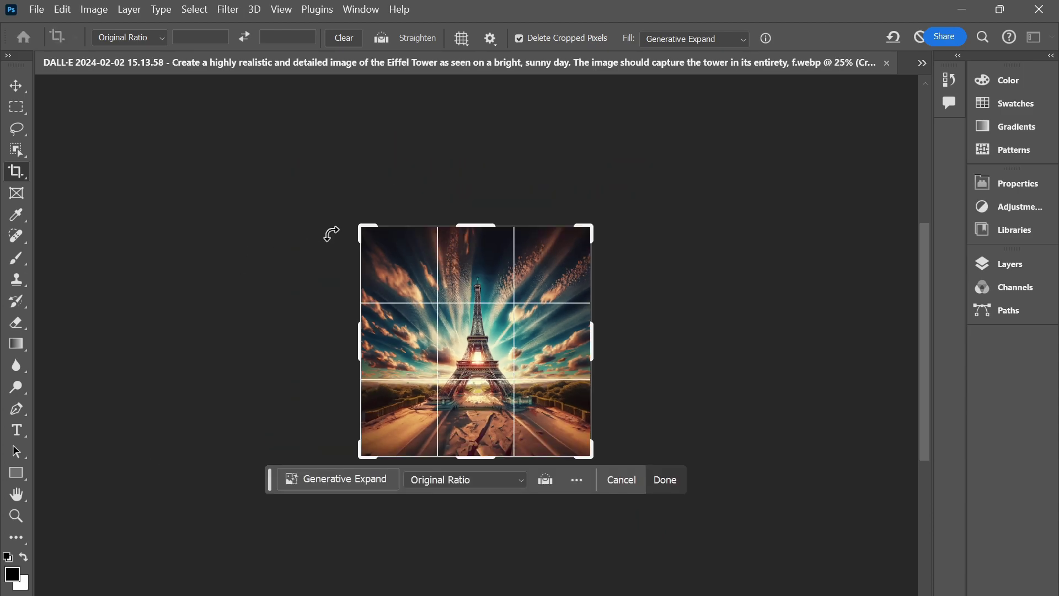
pyautogui.moveTo(359, 227); pyautogui.dragTo(294, 200)
pyautogui.moveTo(639, 503); pyautogui.dragTo(689, 554)
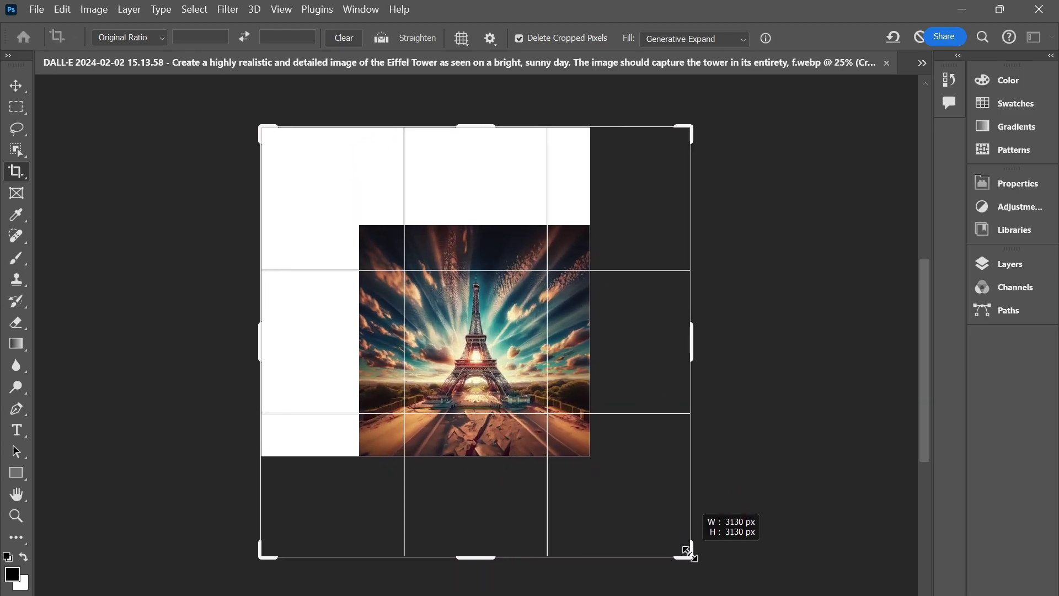
pyautogui.press('Return')
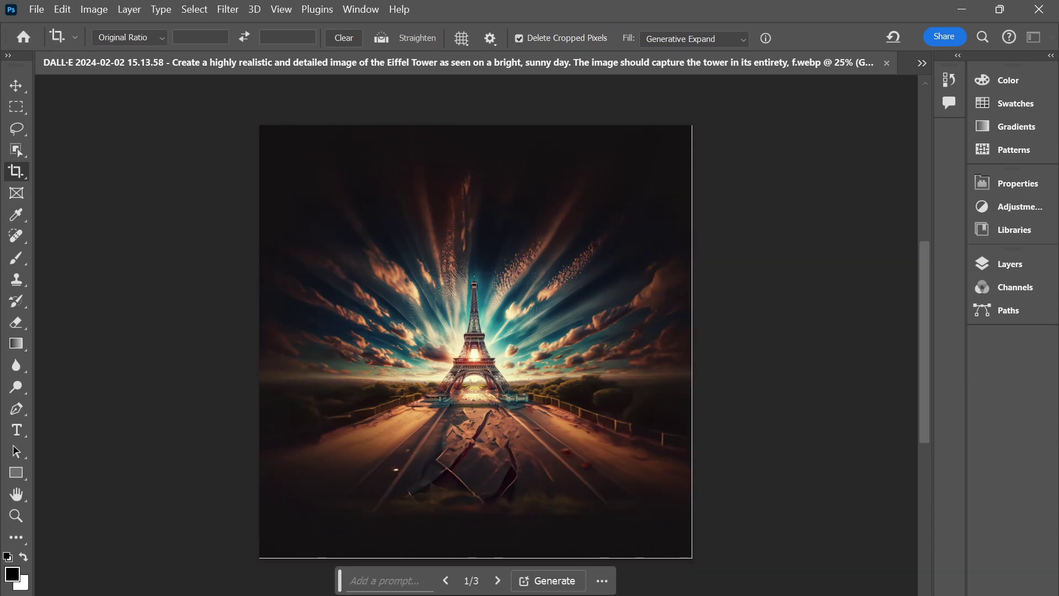
# Expand the Eiffel Tower scene into a dark circle ringed by glowing teal light
pyautogui.hotkey('ctrl', '-')
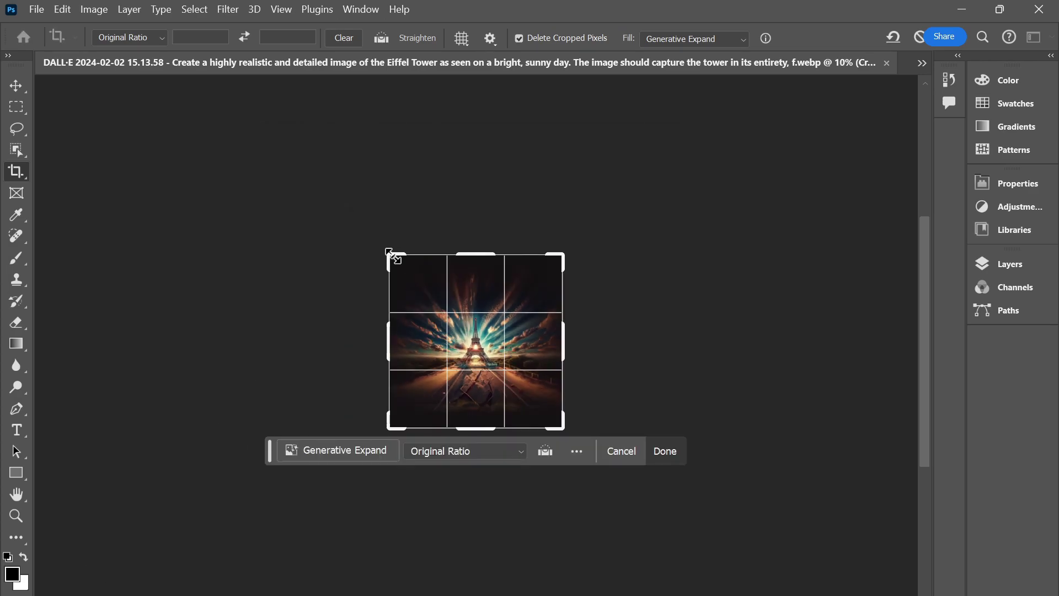
pyautogui.moveTo(395, 255); pyautogui.dragTo(310, 178)
pyautogui.moveTo(643, 507); pyautogui.dragTo(737, 566)
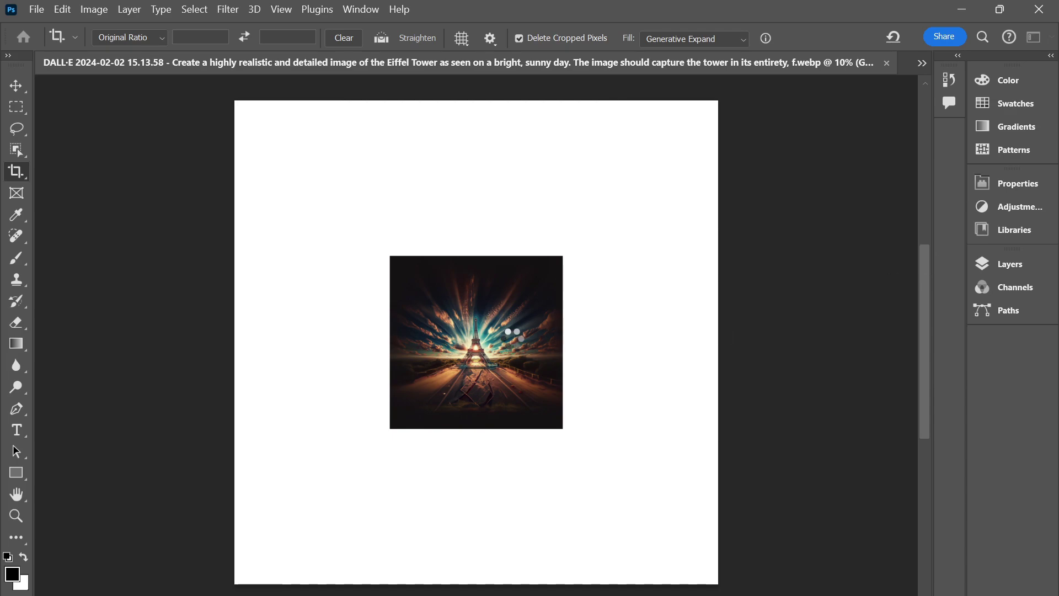
# Switch to the Move tool, review the result, and bring up the Mount Rushmore image
pyautogui.press('v')
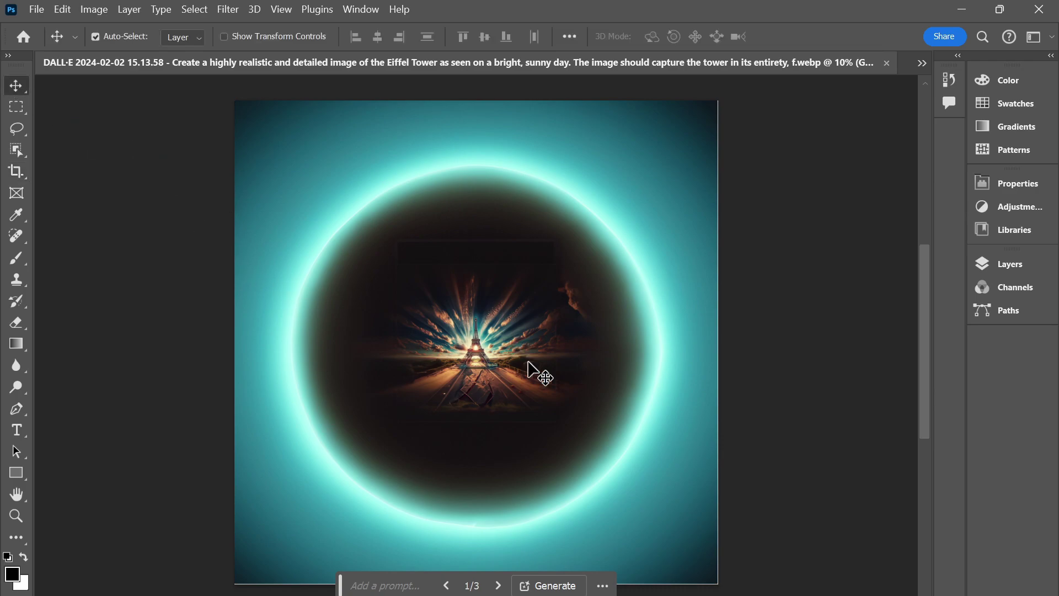
pyautogui.scroll(5, 538, 372)
pyautogui.scroll(-5, 538, 373)
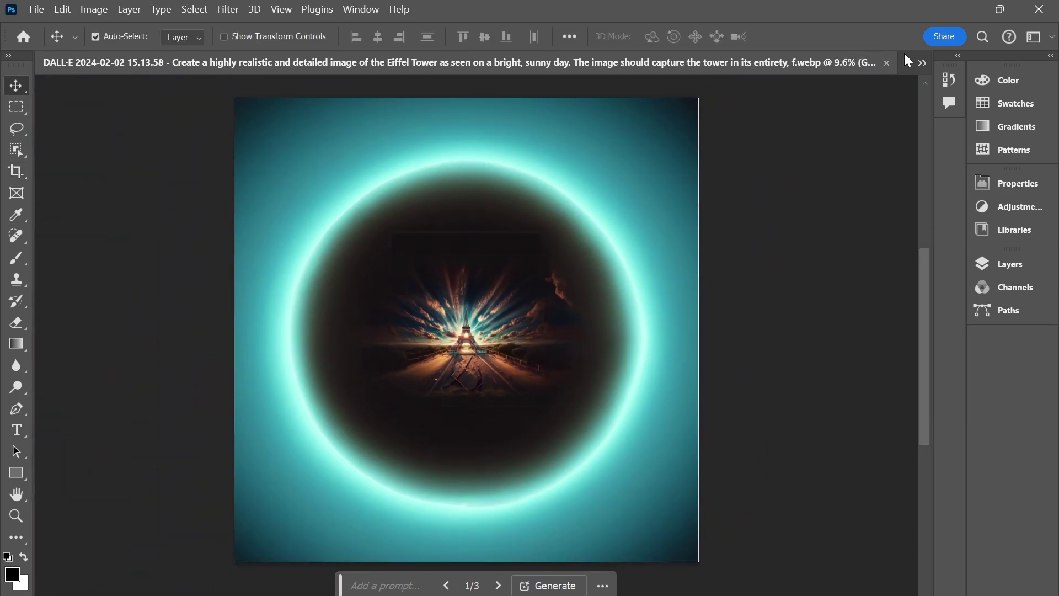
pyautogui.click(922, 63)
pyautogui.click(387, 128)
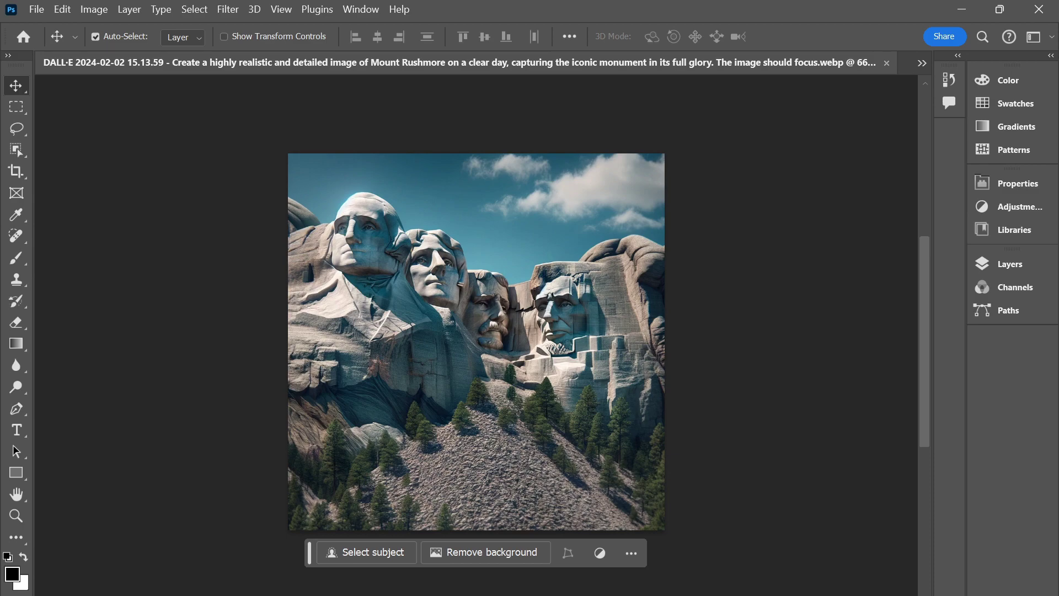
# Generative Expand the Mount Rushmore image outward on every side
pyautogui.hotkey('ctrl', '-')
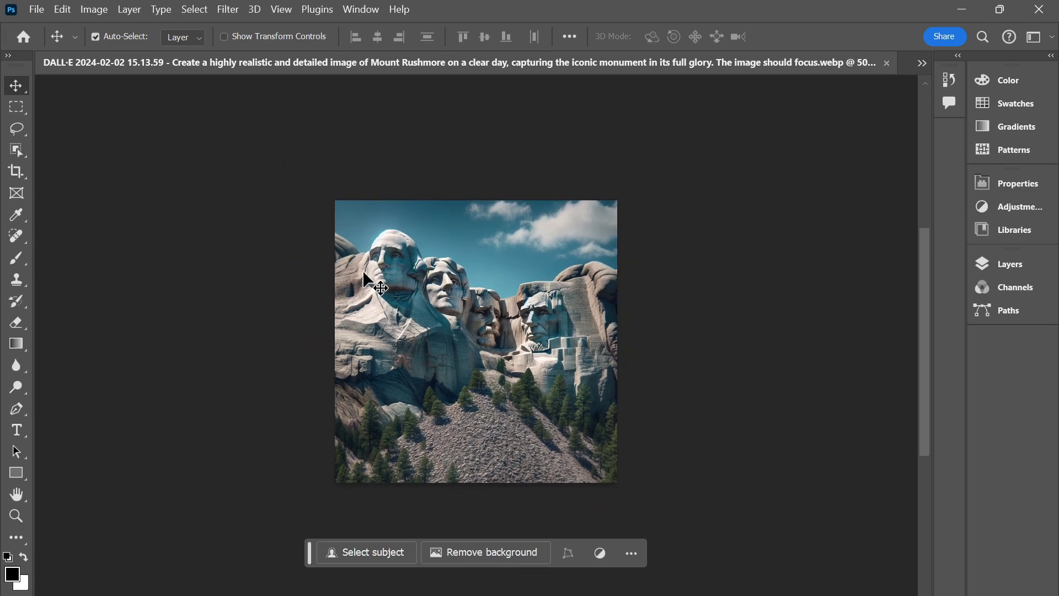
pyautogui.click(16, 171)
pyautogui.moveTo(326, 190); pyautogui.dragTo(271, 172)
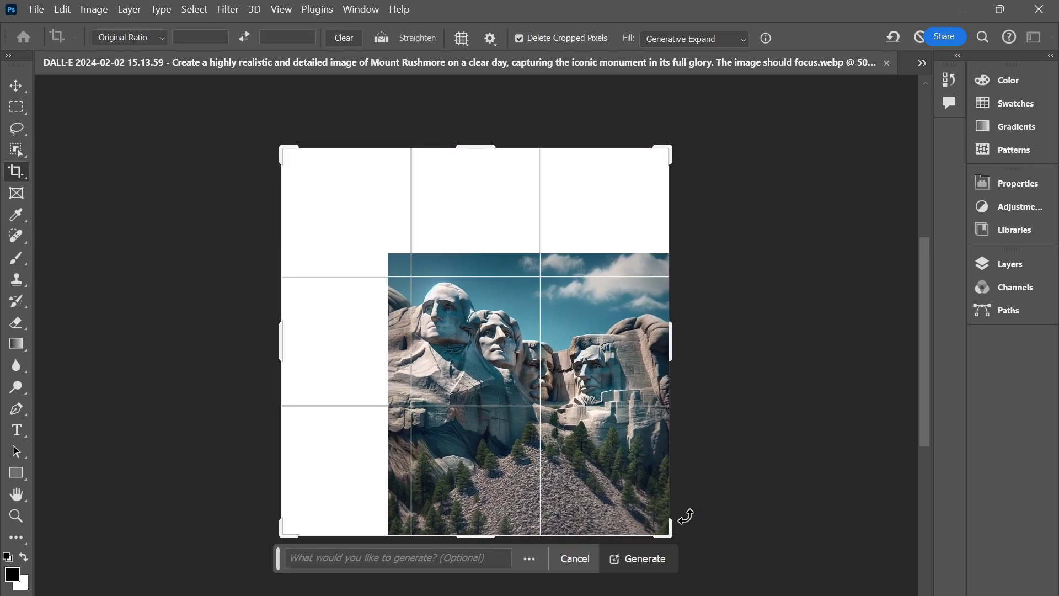
pyautogui.moveTo(676, 563)
pyautogui.mouseDown()
pyautogui.moveTo(700, 557)
pyautogui.moveTo(726, 584)
pyautogui.mouseUp()
pyautogui.press('Return')
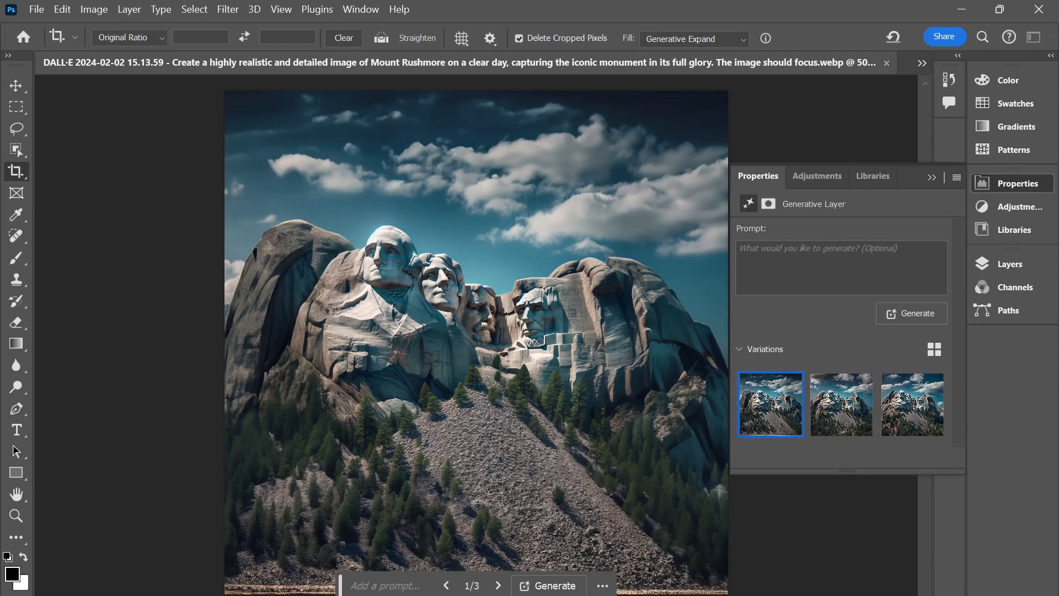
# Expand Mount Rushmore again, adding a wide cloudy sky and a barren dirt foreground
pyautogui.hotkey('ctrl', '-')
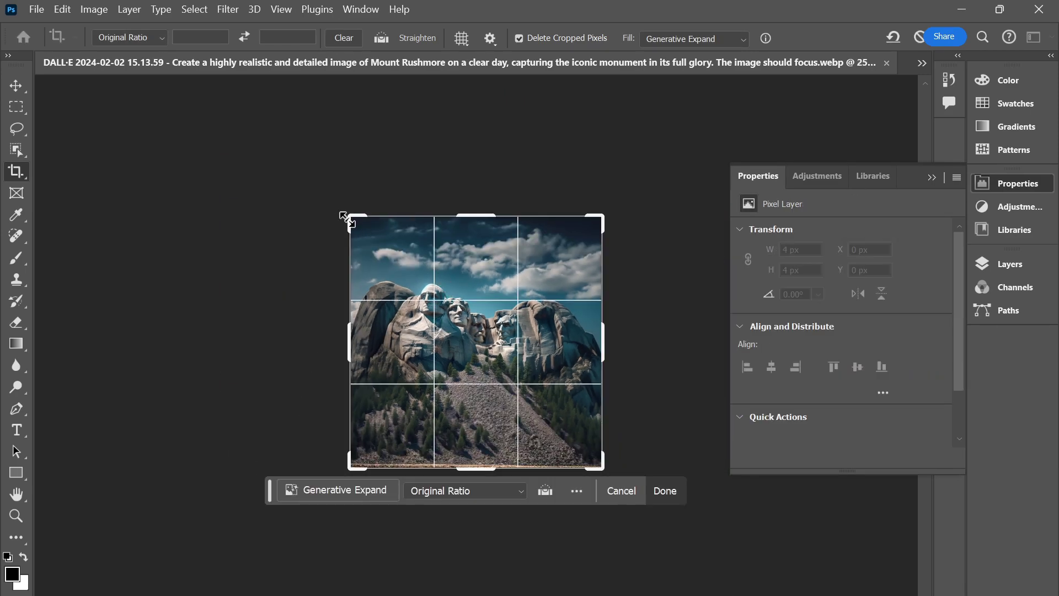
pyautogui.moveTo(349, 215); pyautogui.dragTo(301, 167)
pyautogui.moveTo(651, 516); pyautogui.dragTo(709, 552)
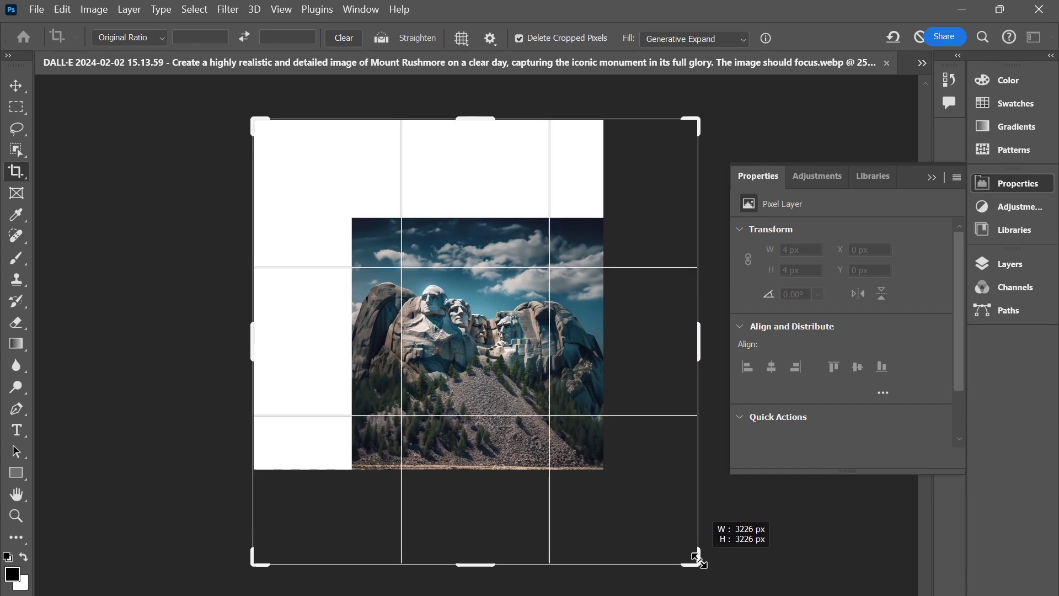
pyautogui.press('Return')
pyautogui.click(932, 178)
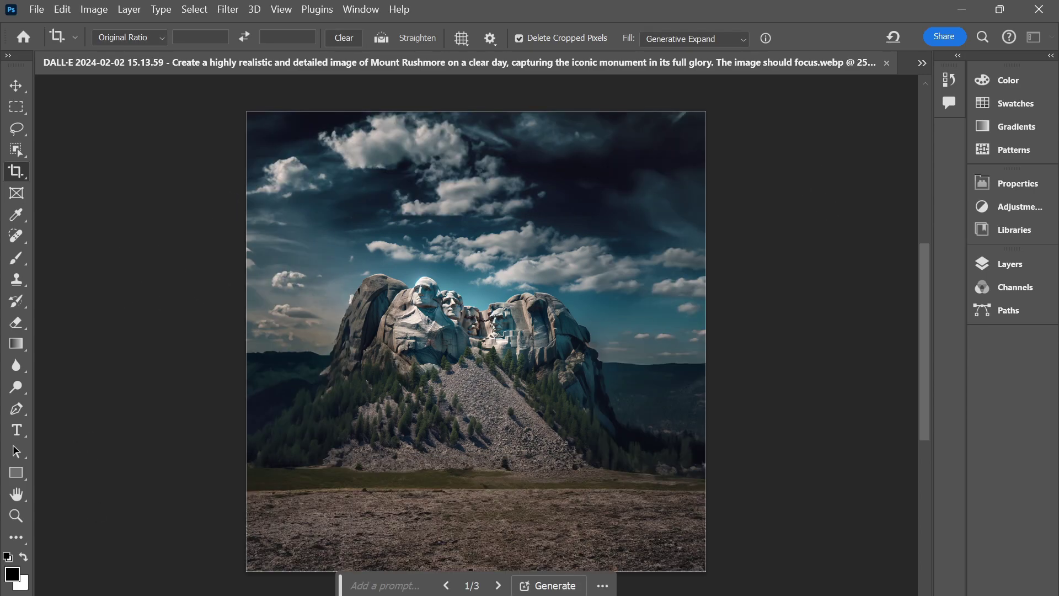
# At 10% zoom, expand Mount Rushmore far outward under storm clouds above a vast dirt plain
pyautogui.hotkey('ctrl', '-')
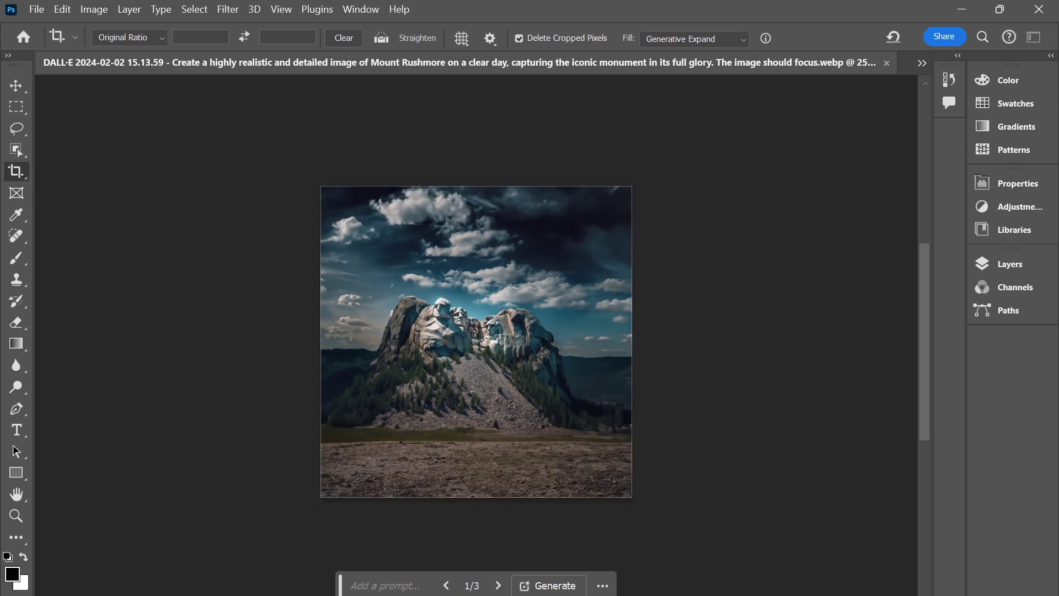
pyautogui.hotkey('ctrl', '-')
pyautogui.moveTo(445, 311); pyautogui.dragTo(302, 210)
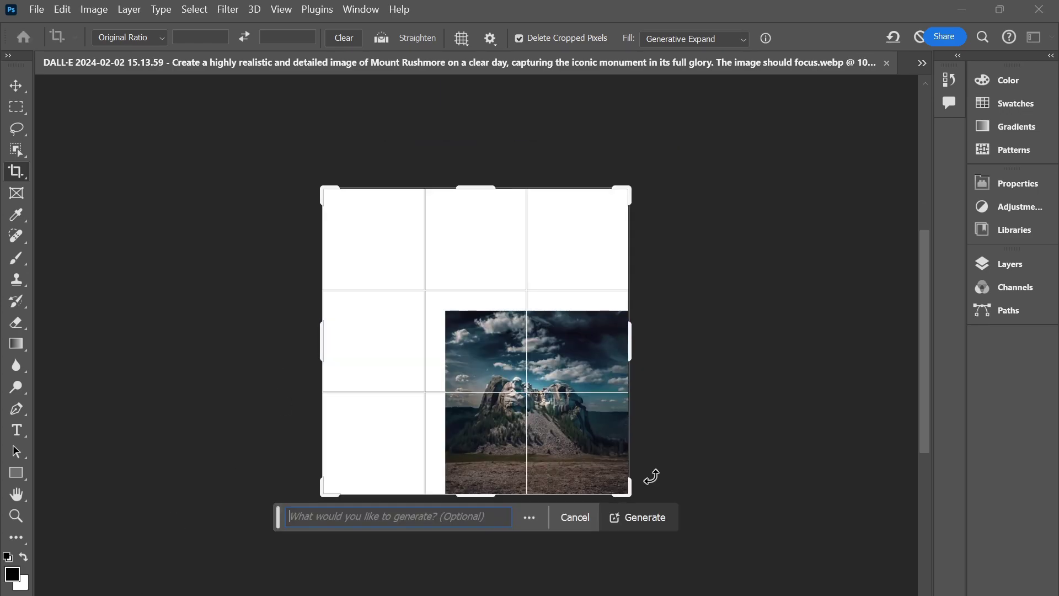
pyautogui.moveTo(629, 493); pyautogui.dragTo(698, 554)
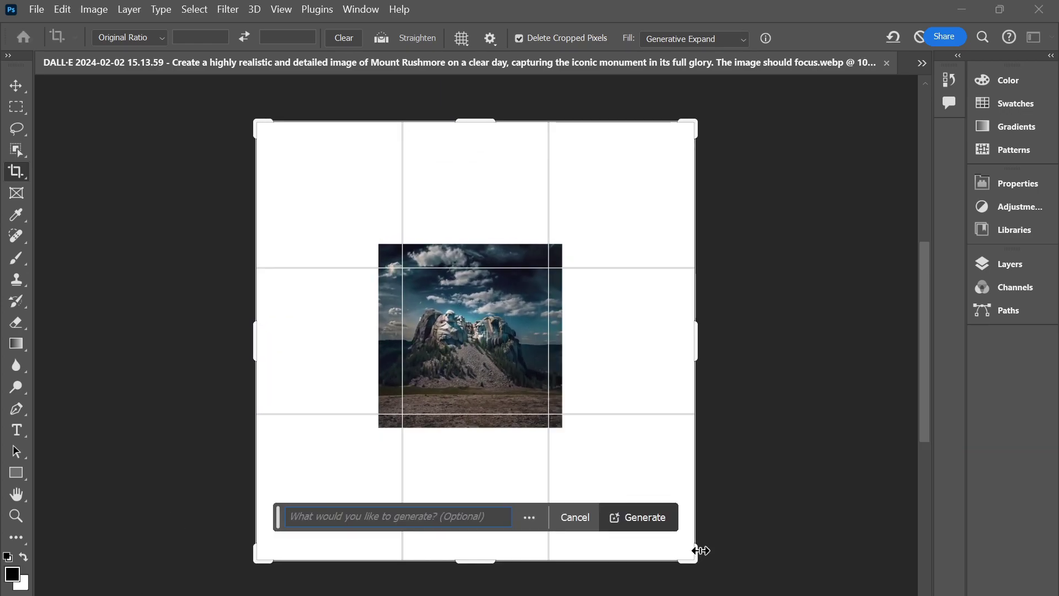
pyautogui.press('Return')
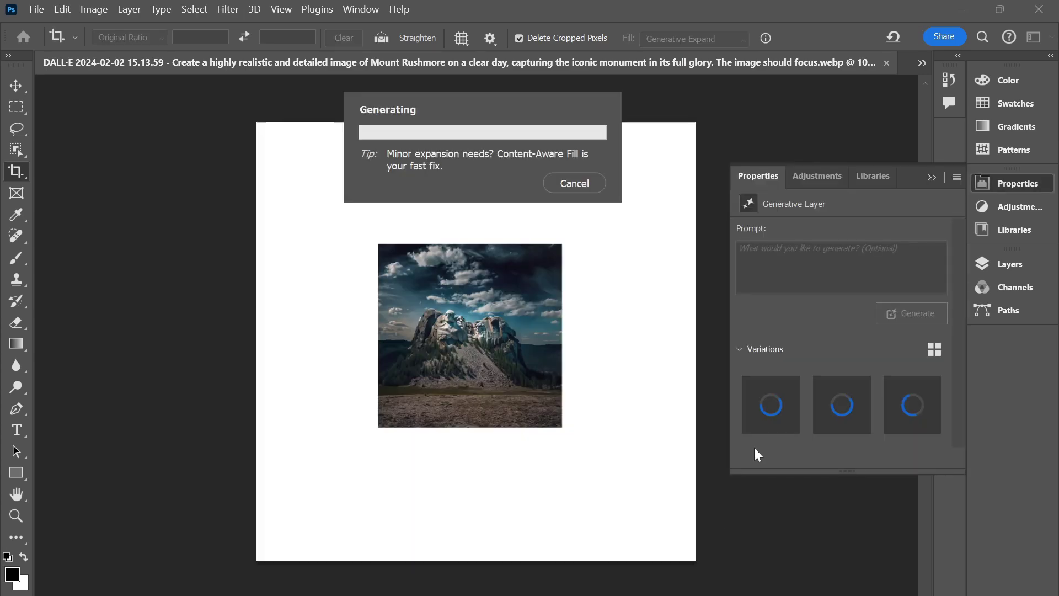
pyautogui.click(937, 178)
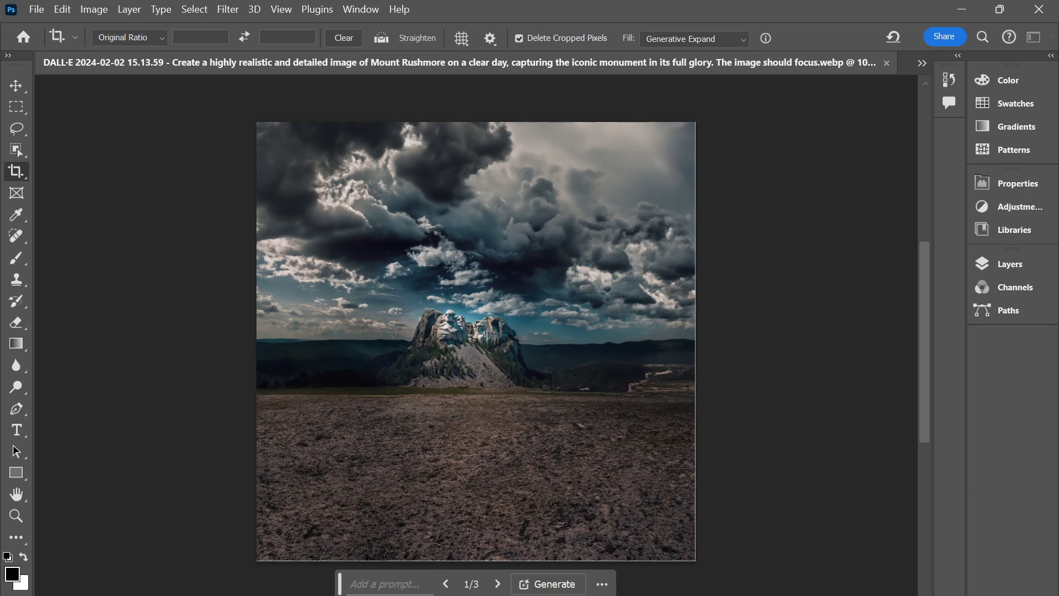
# Expand the Mount Rushmore canvas again using the prompt 'hyper reali' and generate
pyautogui.hotkey('ctrl', '-')
pyautogui.hotkey('ctrl', '-')
pyautogui.moveTo(365, 231); pyautogui.dragTo(338, 204)
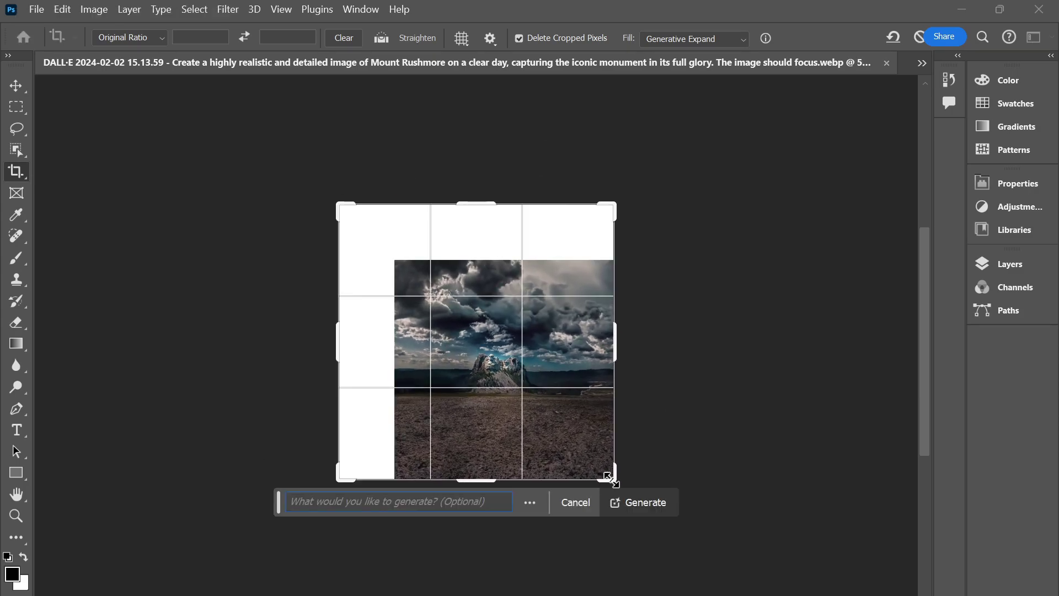
pyautogui.moveTo(609, 478); pyautogui.dragTo(645, 436)
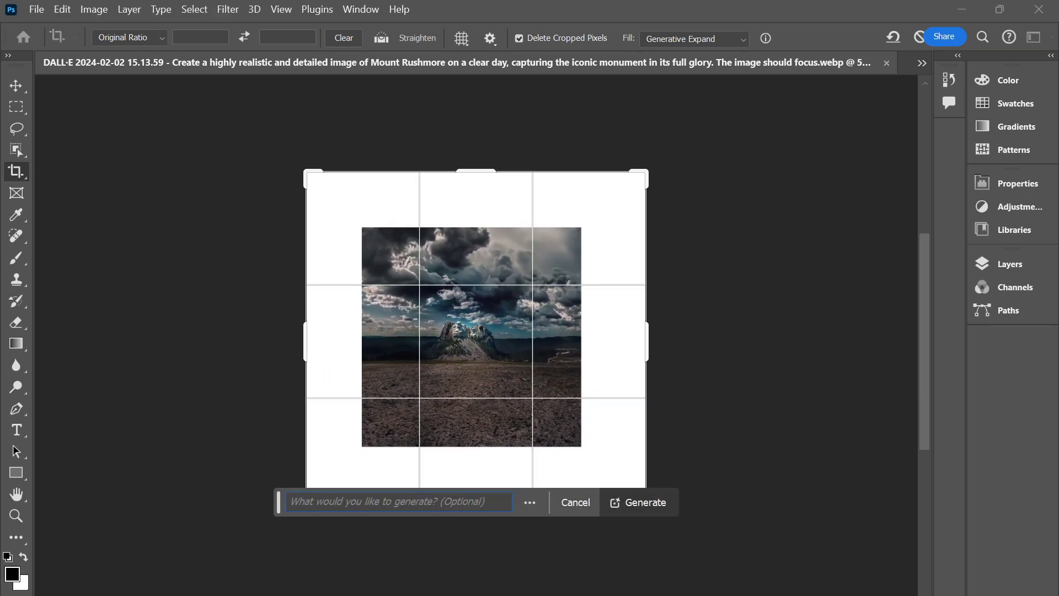
pyautogui.write('hyper reali')
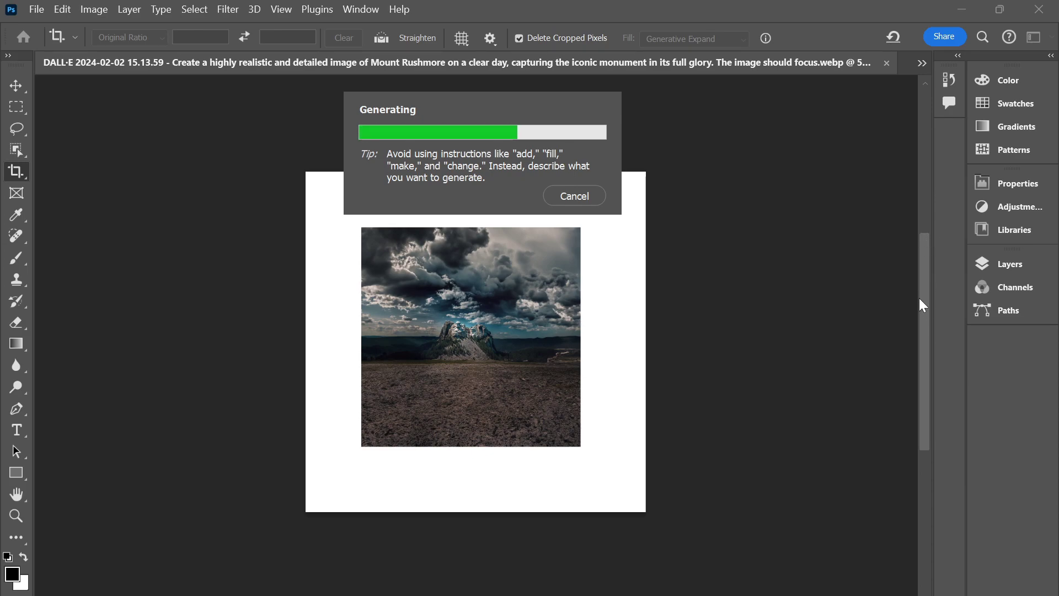
pyautogui.rightClick(919, 298)
pyautogui.click(948, 263)
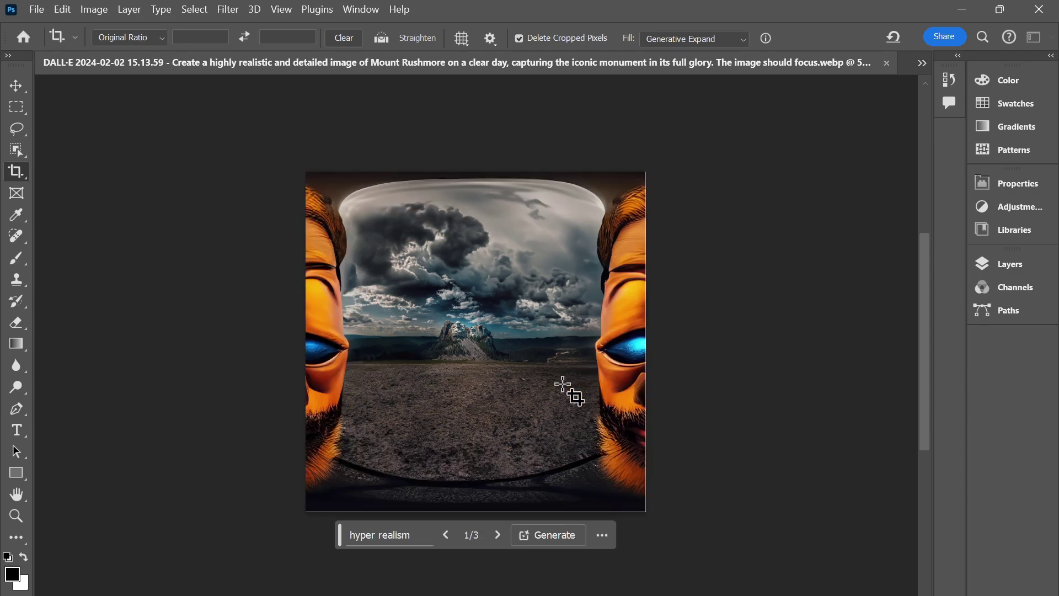
# Drag the crop corners out once more for an expansion flanked by giant orange faces
pyautogui.click(350, 212)
pyautogui.moveTo(302, 165); pyautogui.dragTo(288, 153)
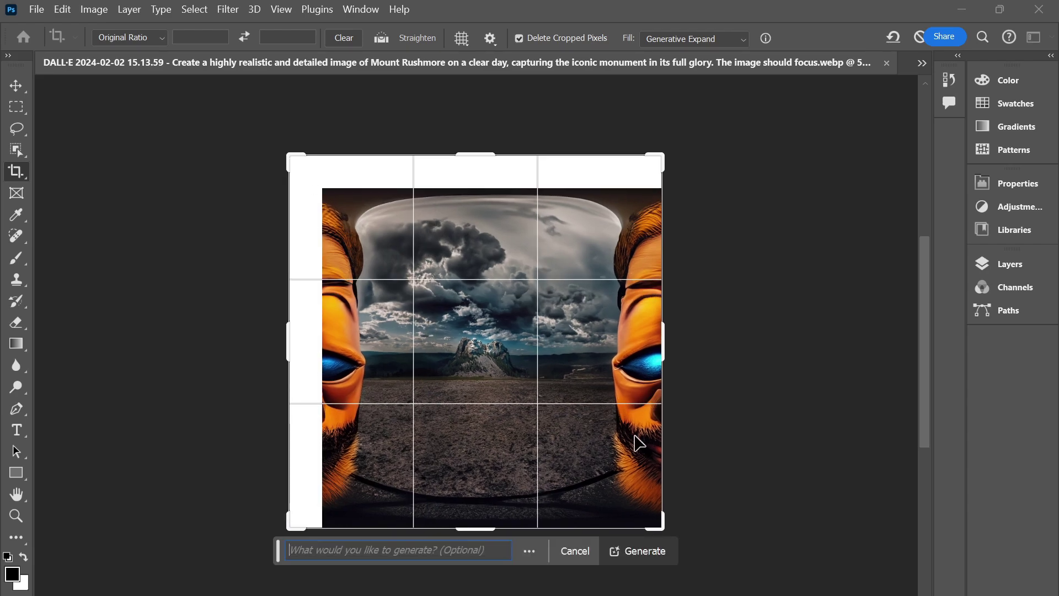
pyautogui.moveTo(663, 528); pyautogui.dragTo(690, 551)
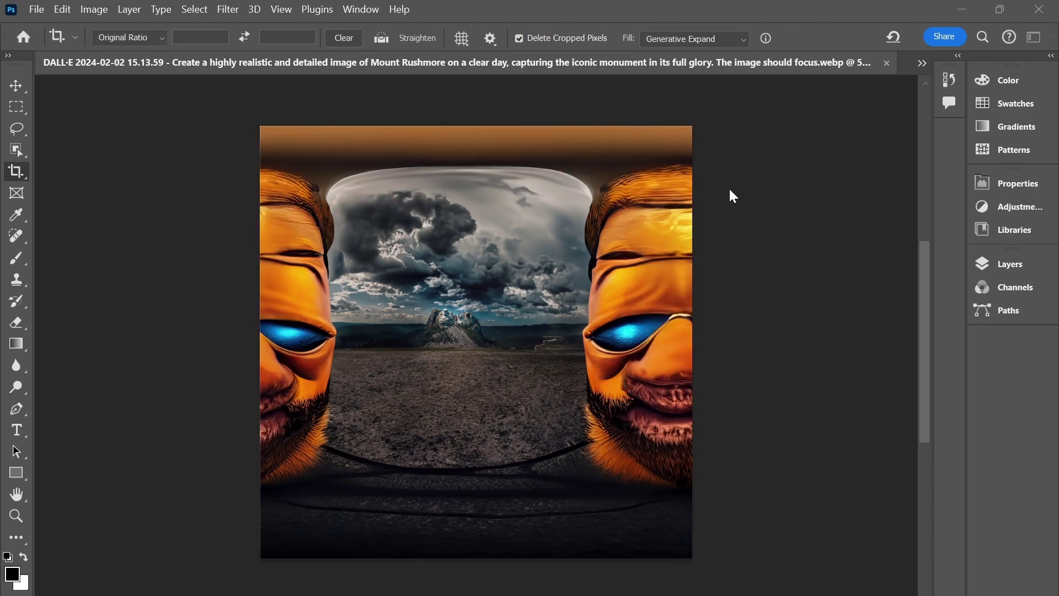
# Switch to the White House image and expand it with more sky, trees and lawn
pyautogui.click(923, 63)
pyautogui.click(166, 108)
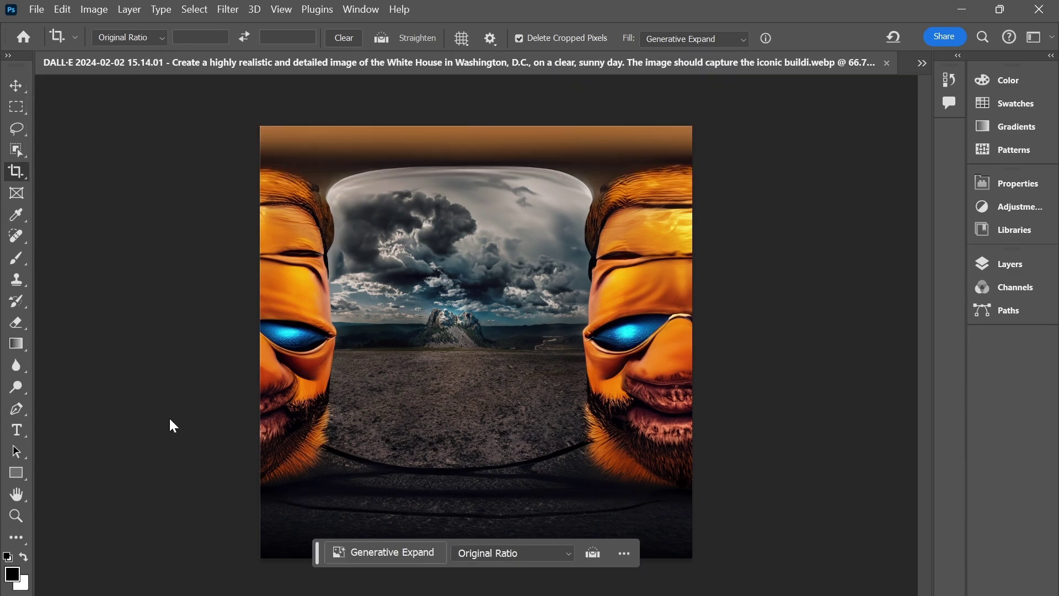
pyautogui.hotkey('ctrl', '-')
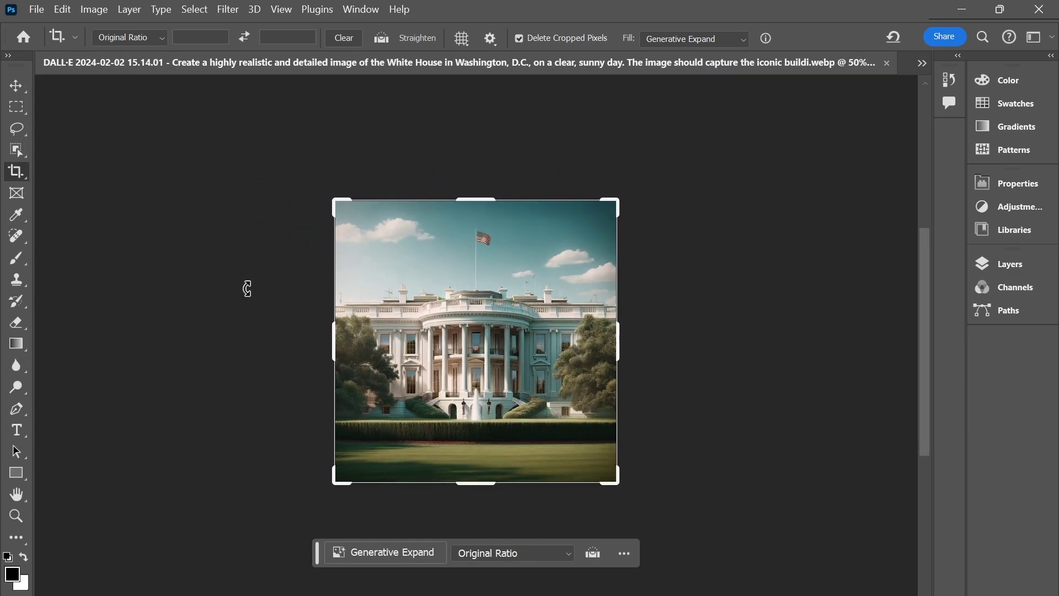
pyautogui.moveTo(335, 197); pyautogui.dragTo(280, 146)
pyautogui.moveTo(673, 536)
pyautogui.mouseDown()
pyautogui.moveTo(733, 569)
pyautogui.moveTo(747, 563)
pyautogui.mouseUp()
pyautogui.click(643, 560)
# Collapse the Properties panel and zoom out around the expanded White House
pyautogui.click(936, 180)
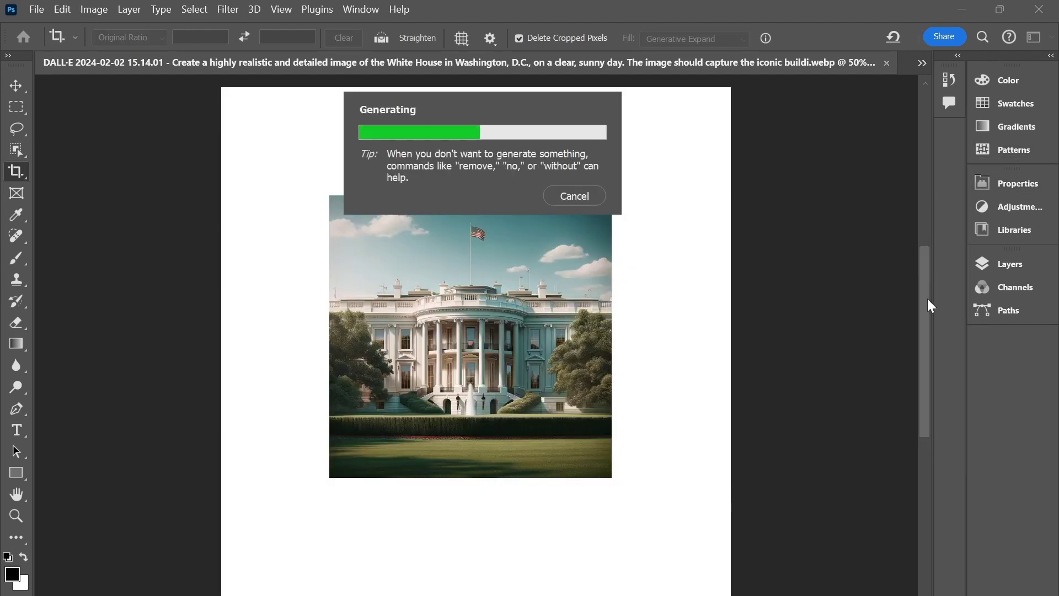
pyautogui.rightClick(928, 300)
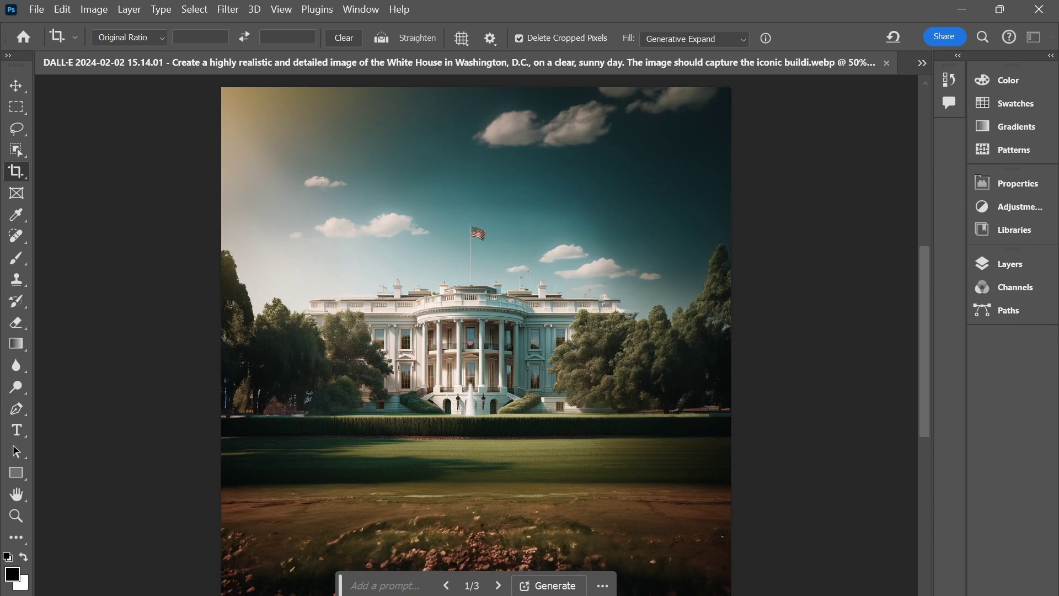
pyautogui.hotkey('ctrl', '-')
pyautogui.hotkey('ctrl', '-')
# Generative Expand the White House scene outward on all sides
pyautogui.moveTo(353, 221); pyautogui.dragTo(283, 190)
pyautogui.moveTo(643, 502); pyautogui.dragTo(702, 553)
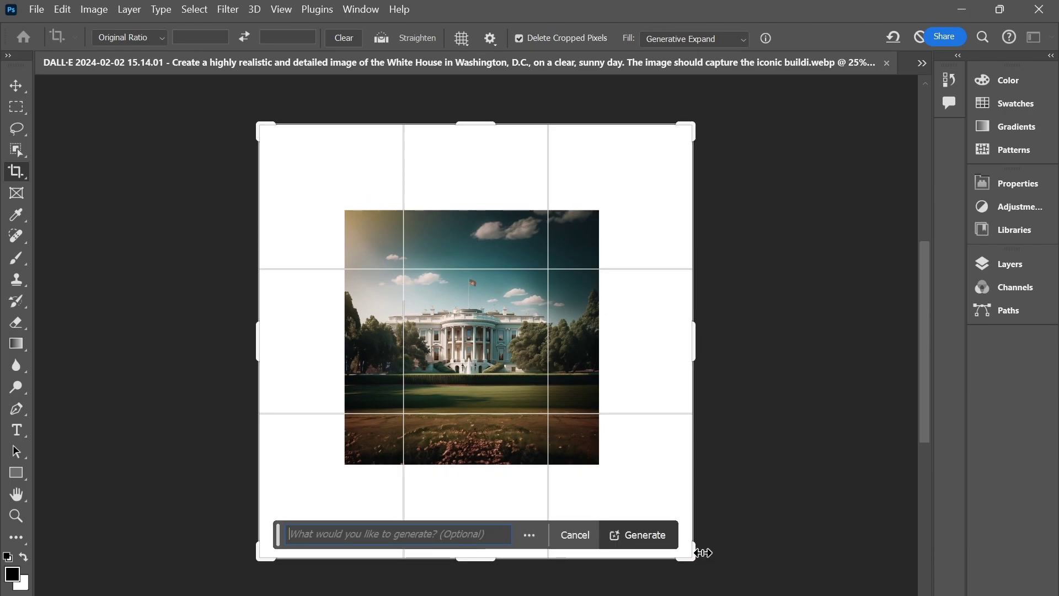
pyautogui.click(645, 535)
pyautogui.click(932, 177)
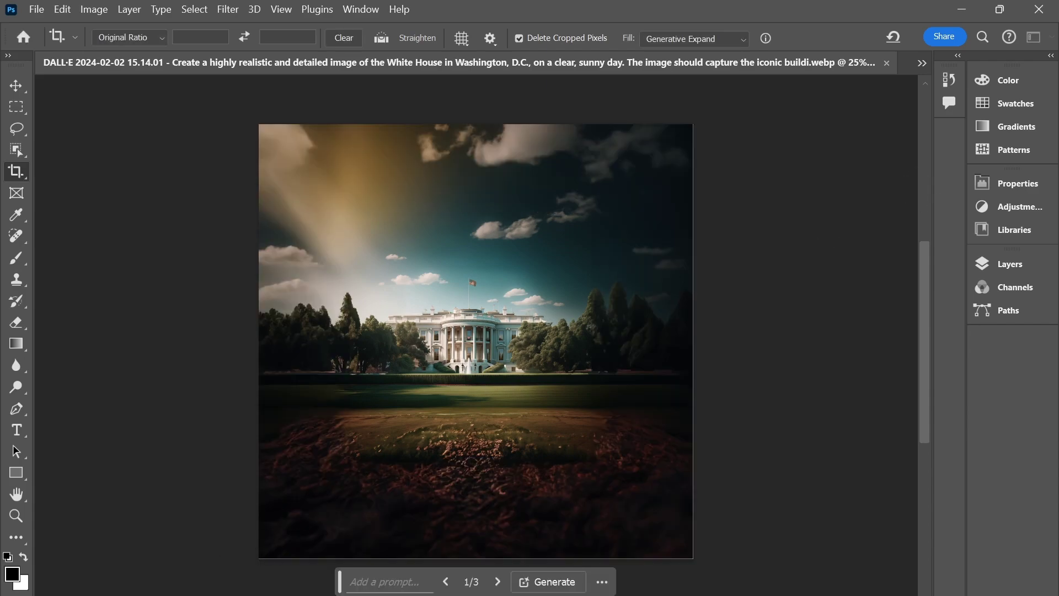
# Expand the White House again, adding dark dramatic clouds, light rays and a shadowy foreground
pyautogui.hotkey('ctrl', '-')
pyautogui.hotkey('ctrl', '-')
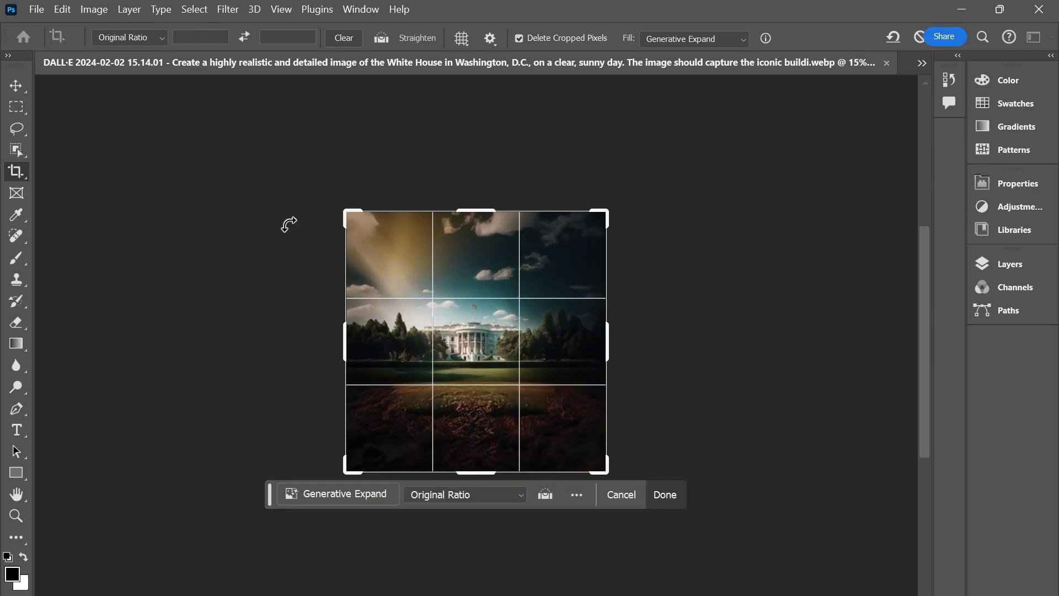
pyautogui.moveTo(343, 208); pyautogui.dragTo(293, 160)
pyautogui.moveTo(658, 523); pyautogui.dragTo(716, 577)
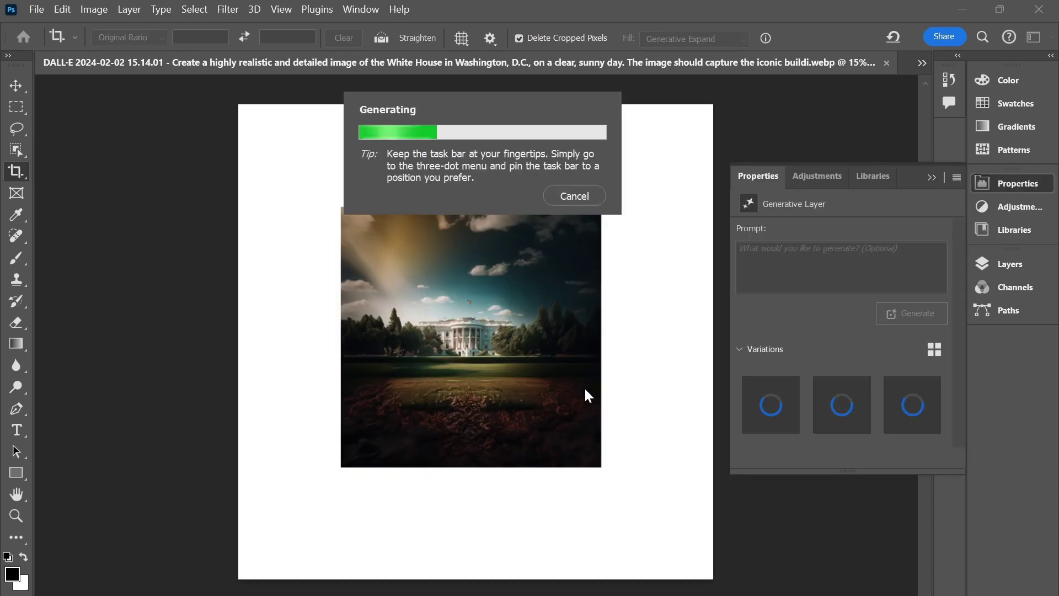
pyautogui.click(932, 177)
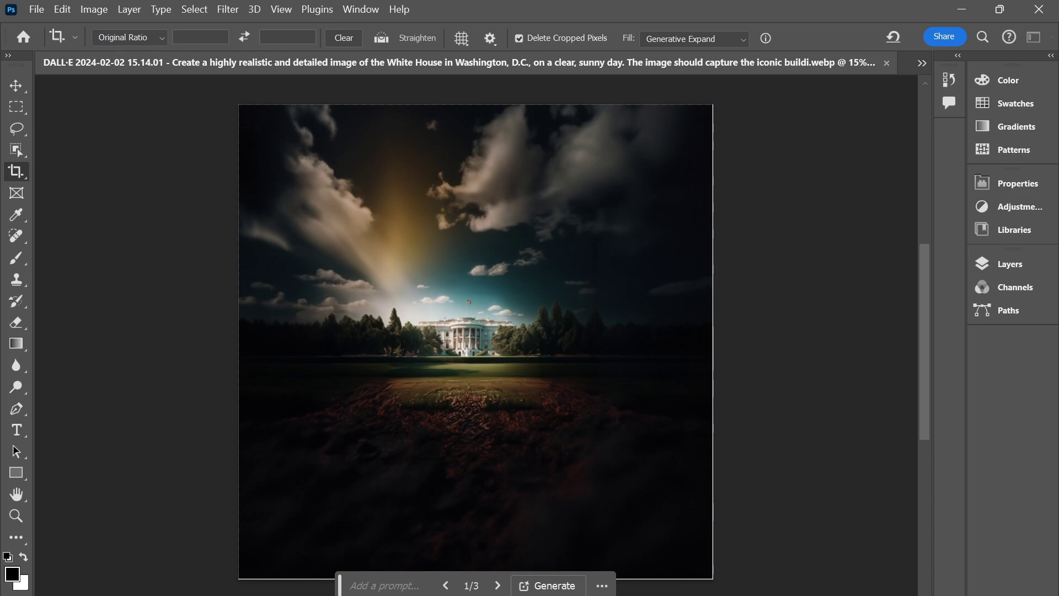
# Expand the White House scene a third time into a darker surrounding
pyautogui.scroll(-2, 476, 341)
pyautogui.moveTo(317, 180); pyautogui.dragTo(273, 145)
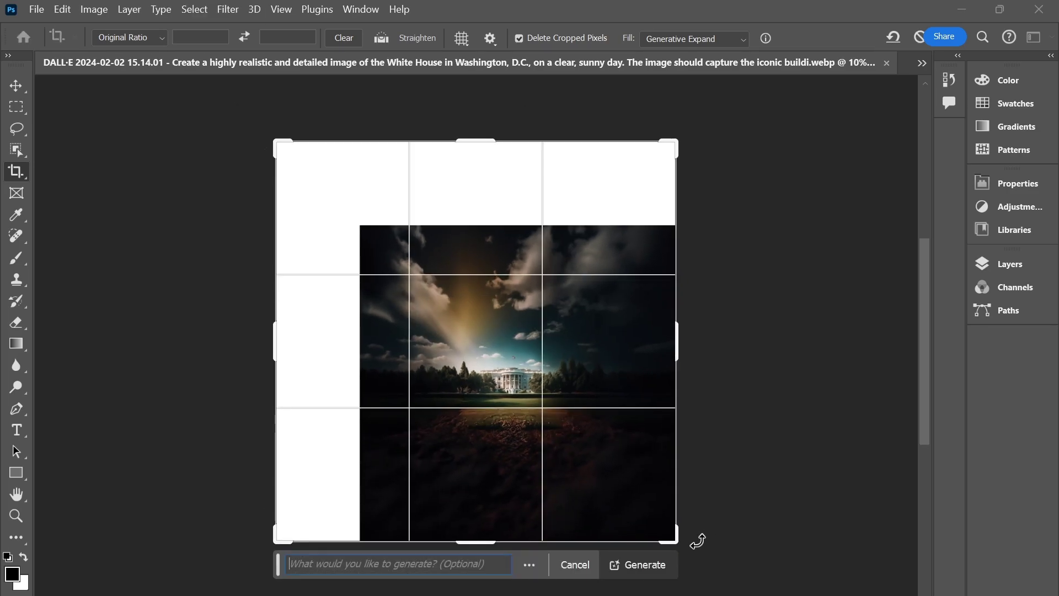
pyautogui.moveTo(684, 543); pyautogui.dragTo(745, 587)
pyautogui.press('Return')
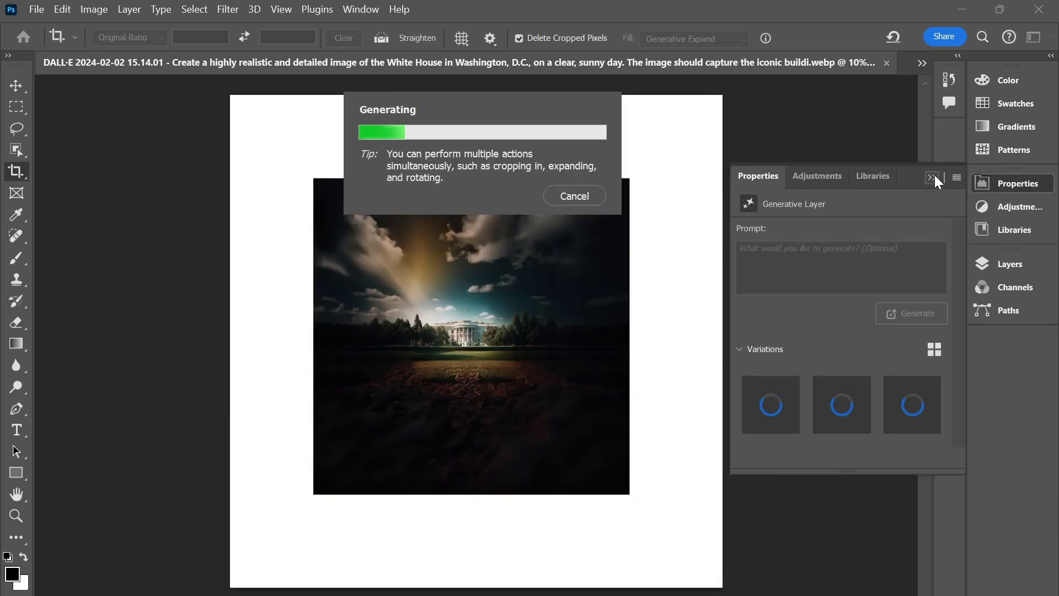
pyautogui.click(934, 174)
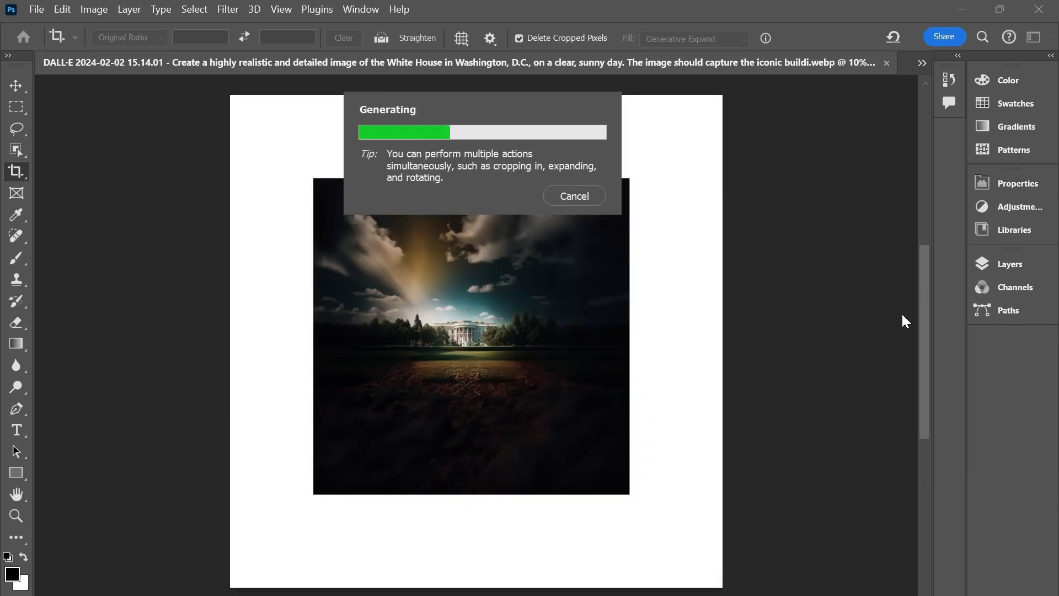
# Dismiss the canvas context menus and switch to the Great Wall of China image
pyautogui.rightClick(922, 271)
pyautogui.click(884, 195)
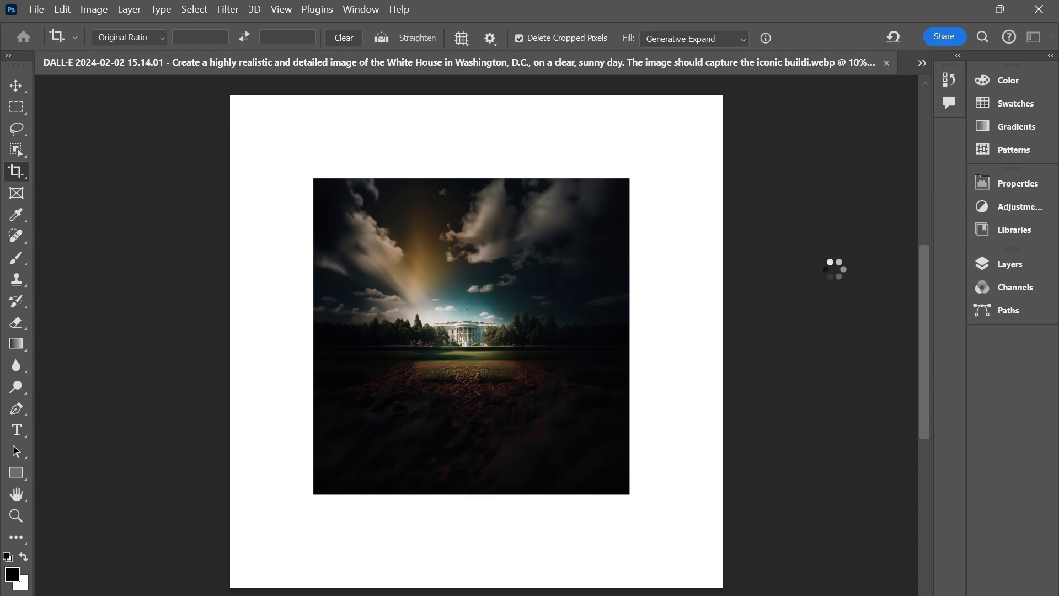
pyautogui.rightClick(834, 271)
pyautogui.click(825, 161)
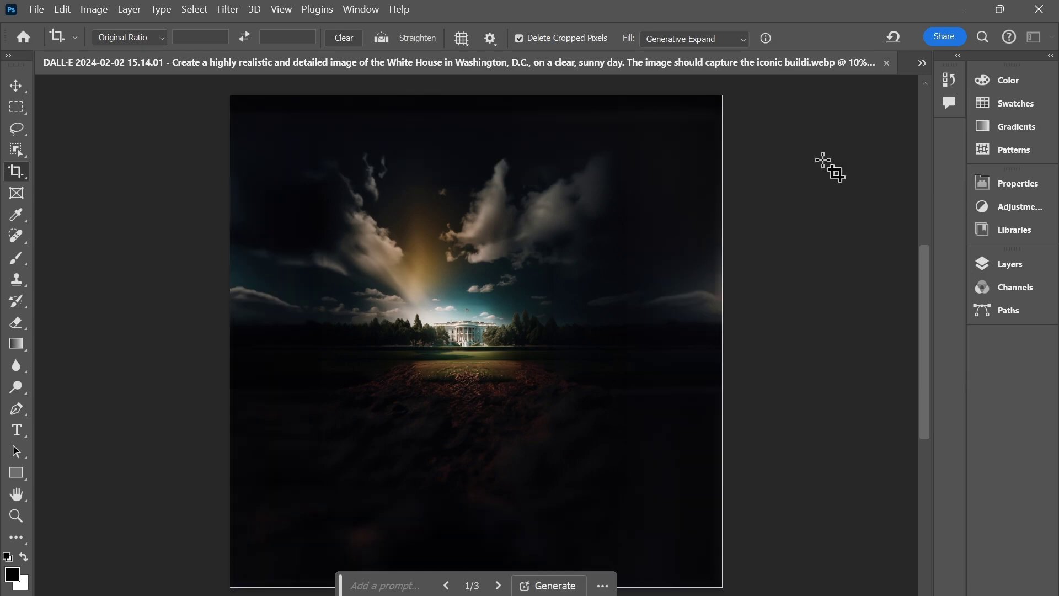
pyautogui.click(920, 64)
pyautogui.click(103, 83)
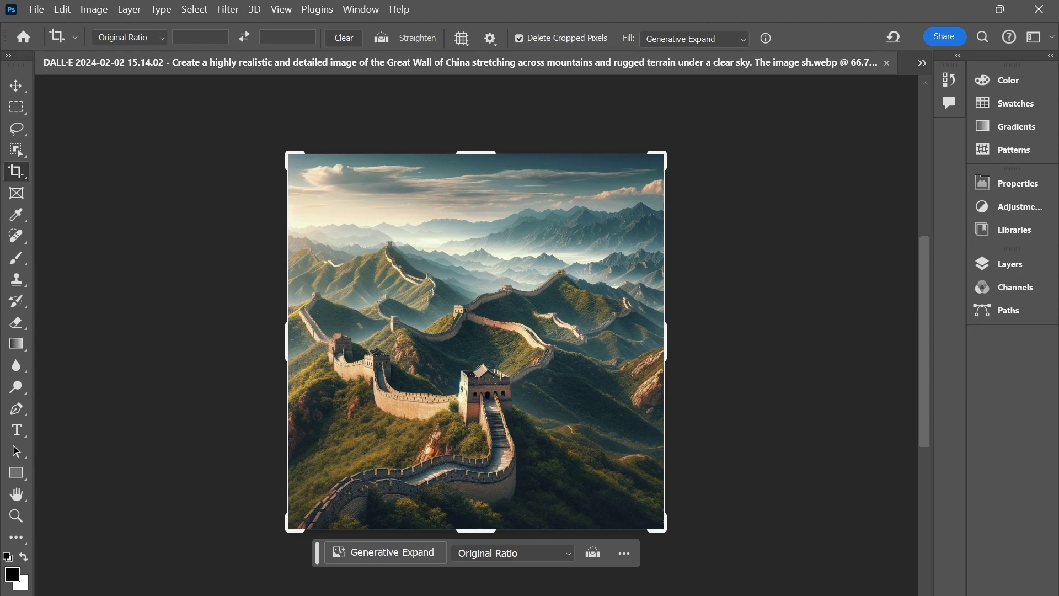
# Generative Expand the Great Wall image past its top-left and bottom-right corners, adding clouds and hillside
pyautogui.hotkey('ctrl', '-')
pyautogui.moveTo(334, 199); pyautogui.dragTo(290, 171)
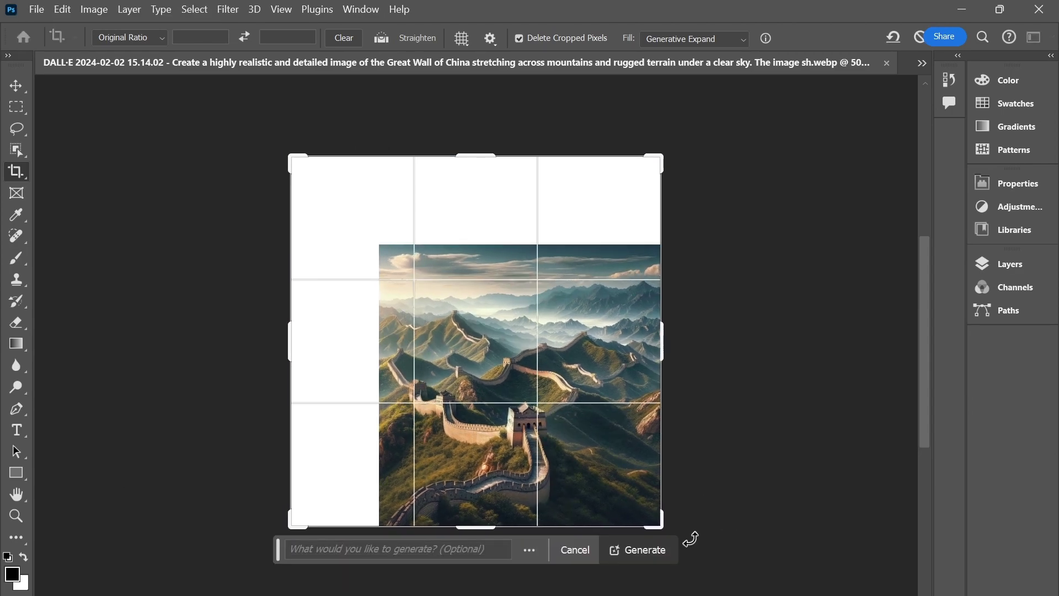
pyautogui.moveTo(655, 525); pyautogui.dragTo(717, 560)
pyautogui.press('Return')
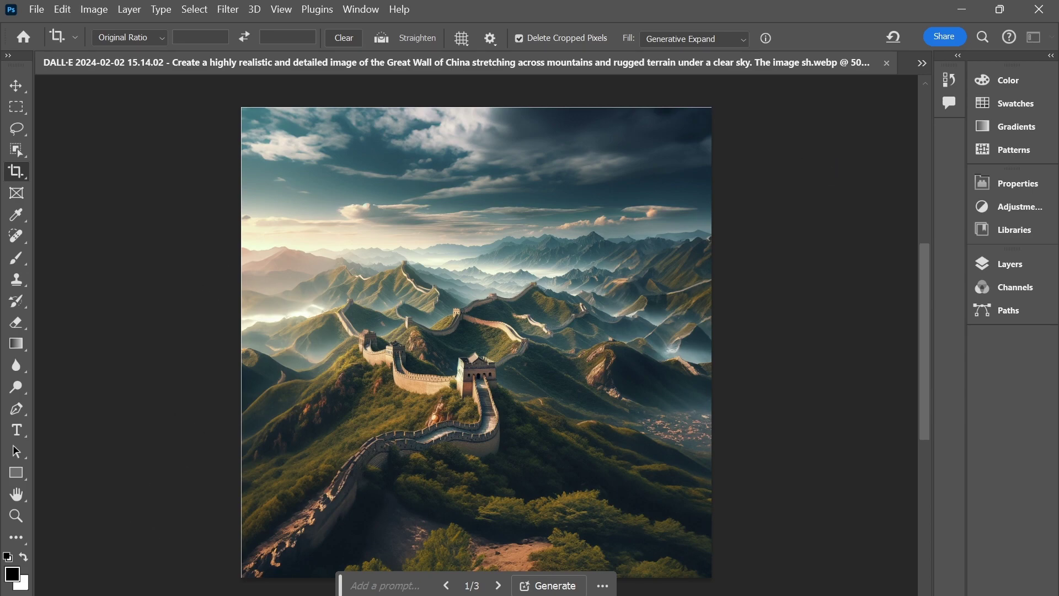
# Expand the Great Wall canvas a second time, farther up-left and down-right
pyautogui.hotkey('ctrl', '-')
pyautogui.moveTo(357, 224); pyautogui.dragTo(314, 182)
pyautogui.moveTo(611, 476); pyautogui.dragTo(679, 544)
pyautogui.press('Return')
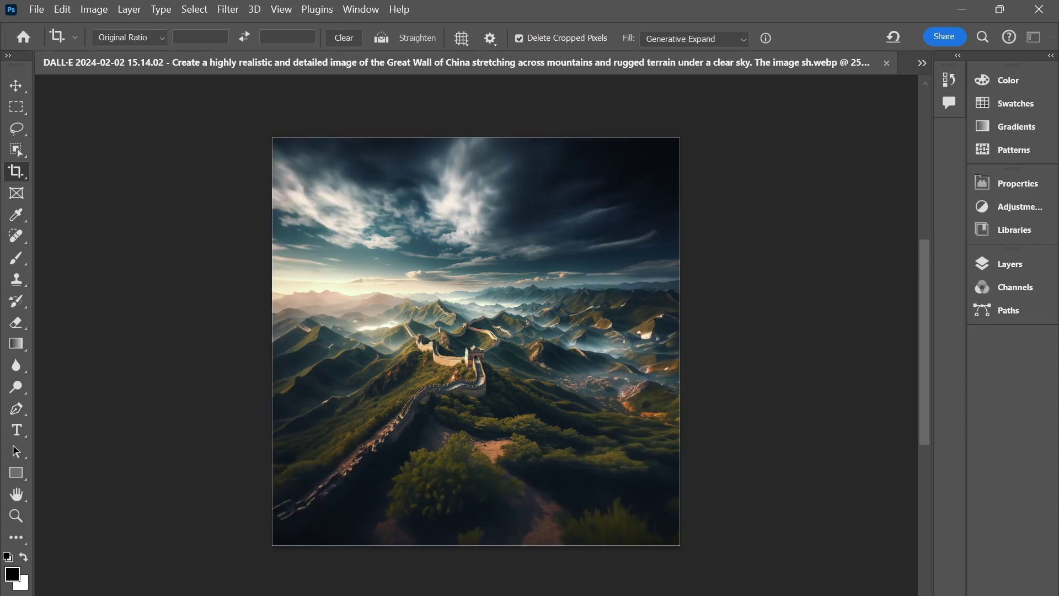
# Generative Expand the Great Wall scene evenly on all sides into vast stormy sky and shadowy woods
pyautogui.scroll(-2, 504, 294)
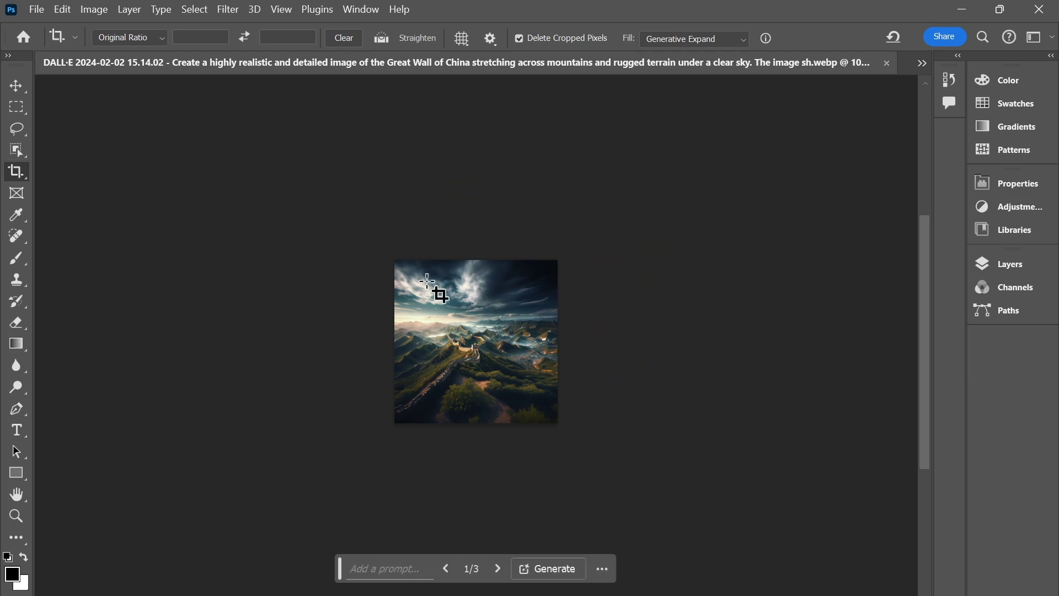
pyautogui.moveTo(395, 260); pyautogui.dragTo(305, 210)
pyautogui.moveTo(618, 481); pyautogui.dragTo(706, 528)
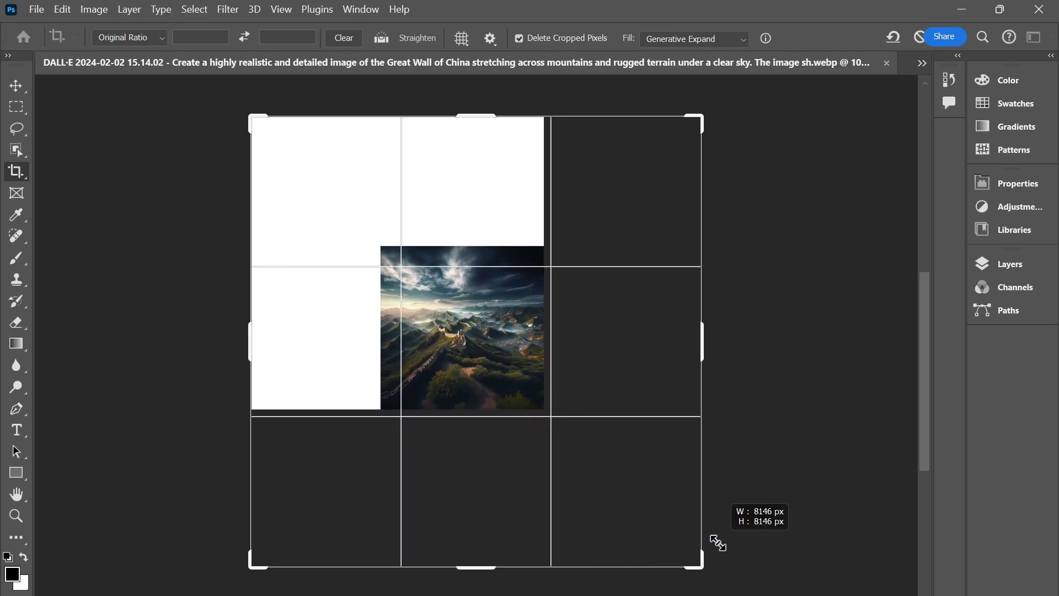
pyautogui.press('Return')
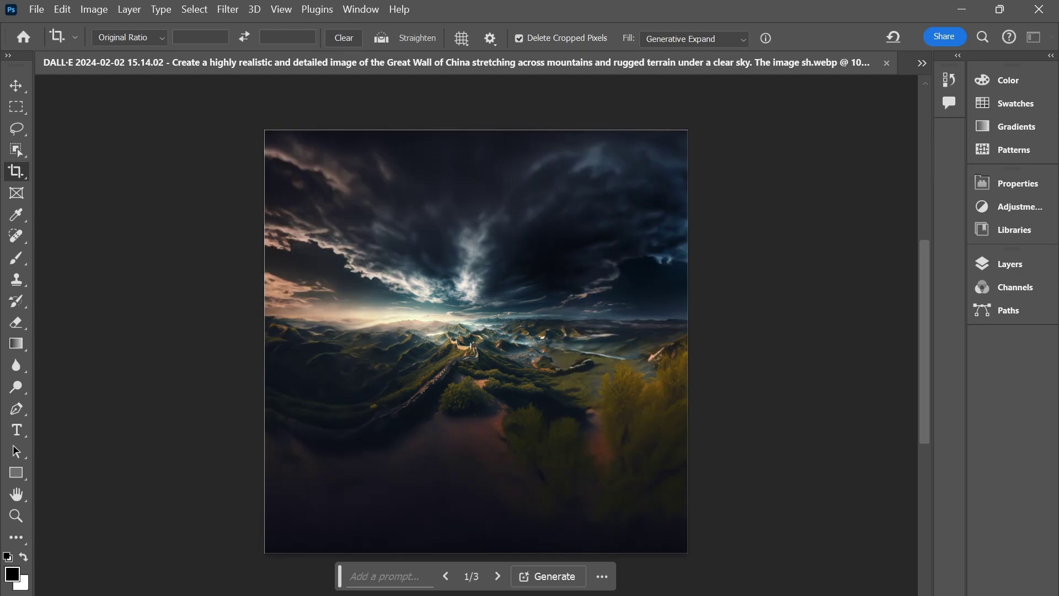
# Widen the Great Wall canvas far left and right and generate the fill with orange-lit trees
pyautogui.click(326, 194)
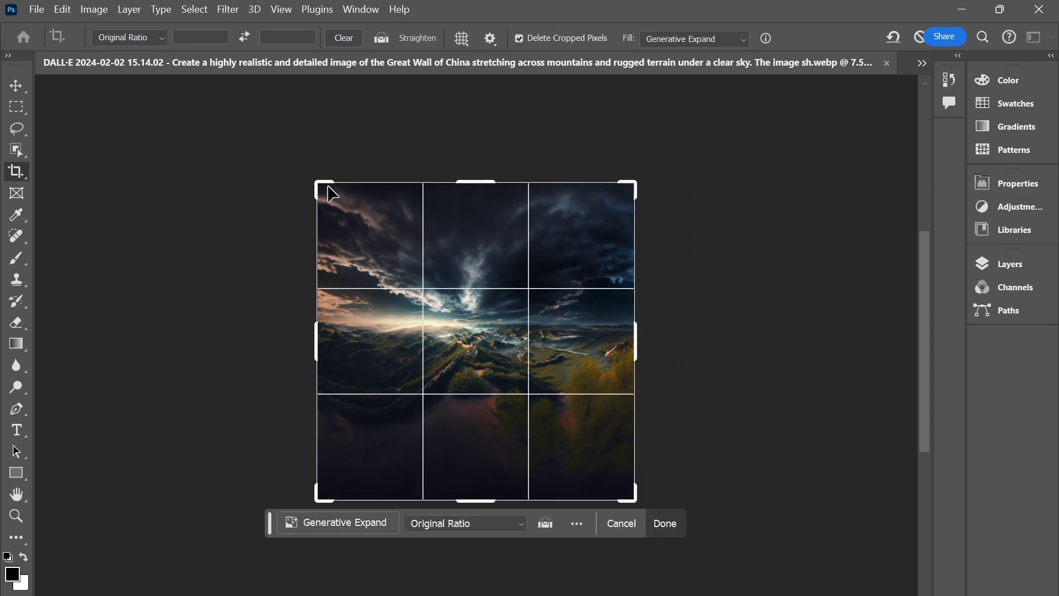
pyautogui.moveTo(326, 194)
pyautogui.mouseDown()
pyautogui.moveTo(275, 159)
pyautogui.moveTo(315, 185)
pyautogui.mouseUp()
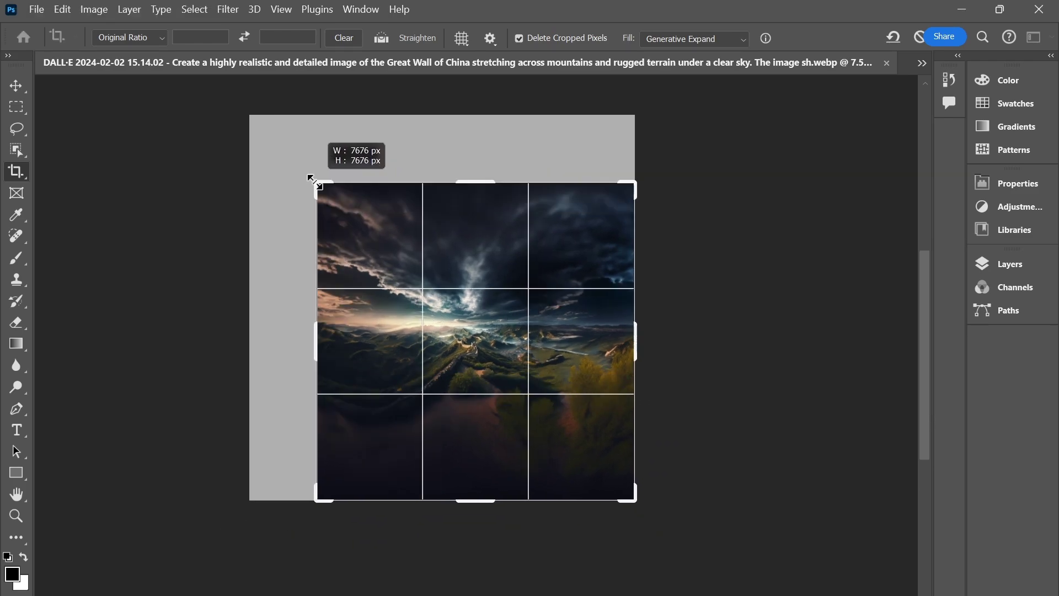
pyautogui.moveTo(312, 331); pyautogui.dragTo(233, 338)
pyautogui.moveTo(710, 338); pyautogui.dragTo(788, 350)
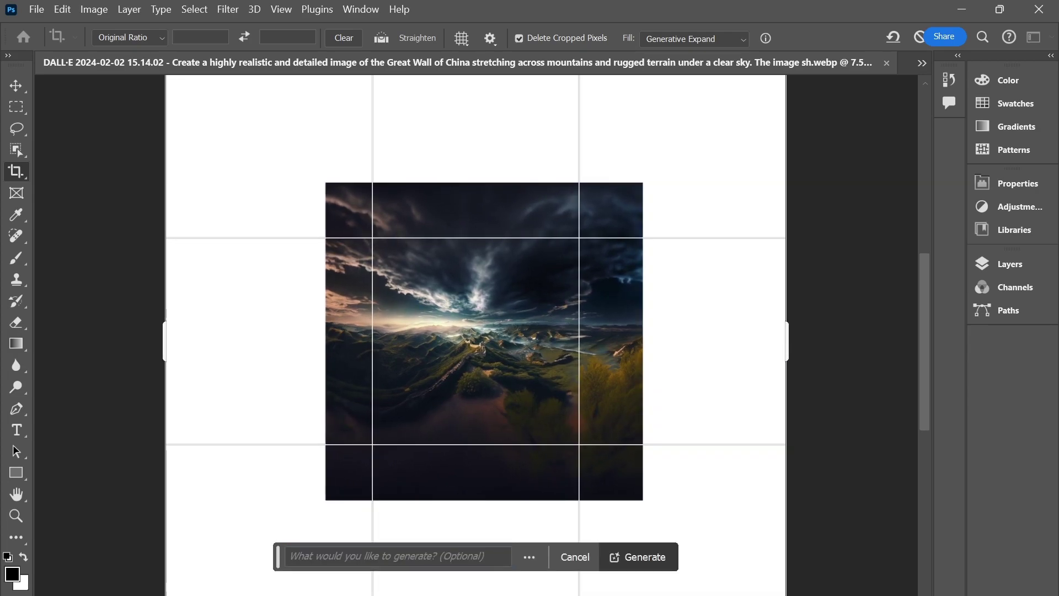
pyautogui.hotkey('ctrl', '-')
pyautogui.hotkey('ctrl', '-')
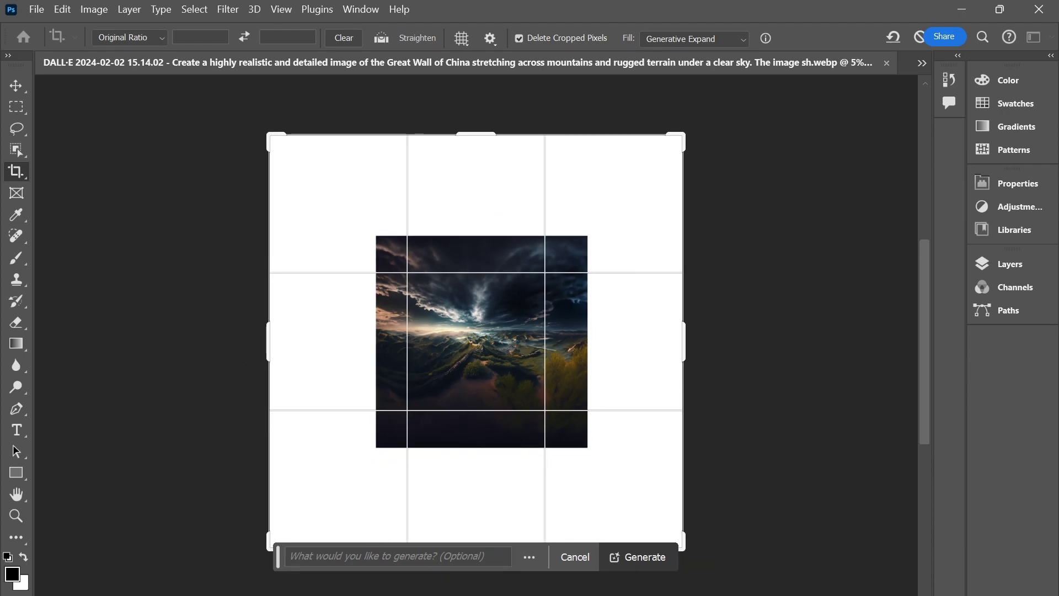
pyautogui.click(634, 558)
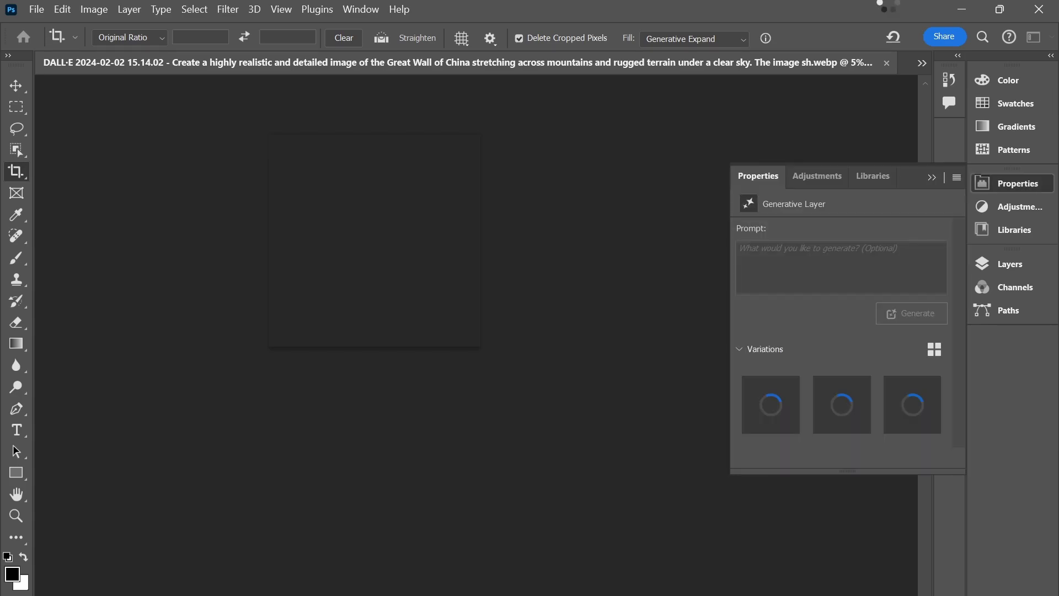
pyautogui.rightClick(946, 181)
pyautogui.click(749, 176)
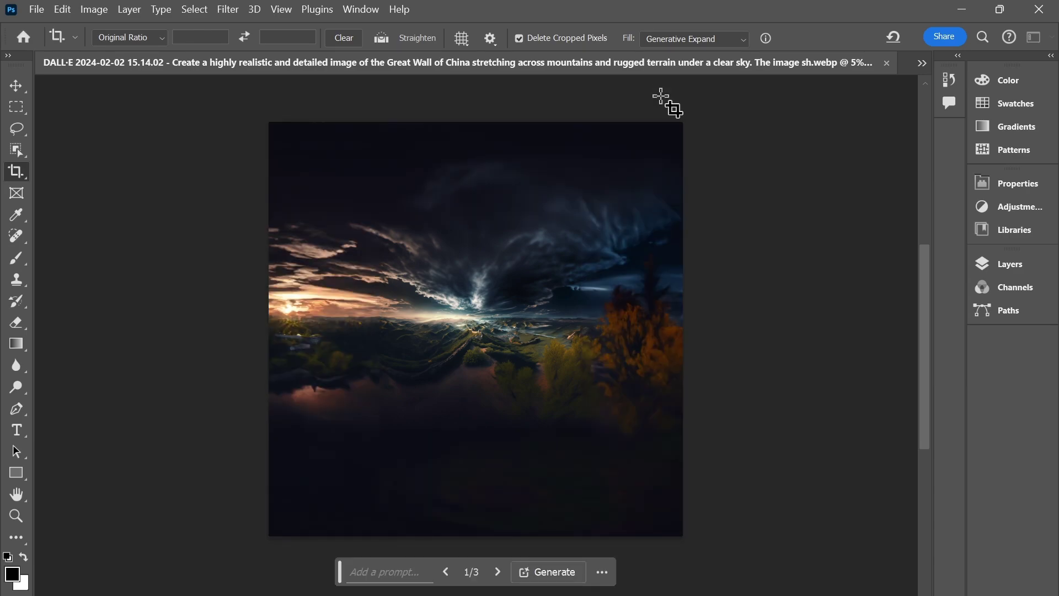
# Switch to the World Trade Center image and Generative Expand it past both corners
pyautogui.click(922, 63)
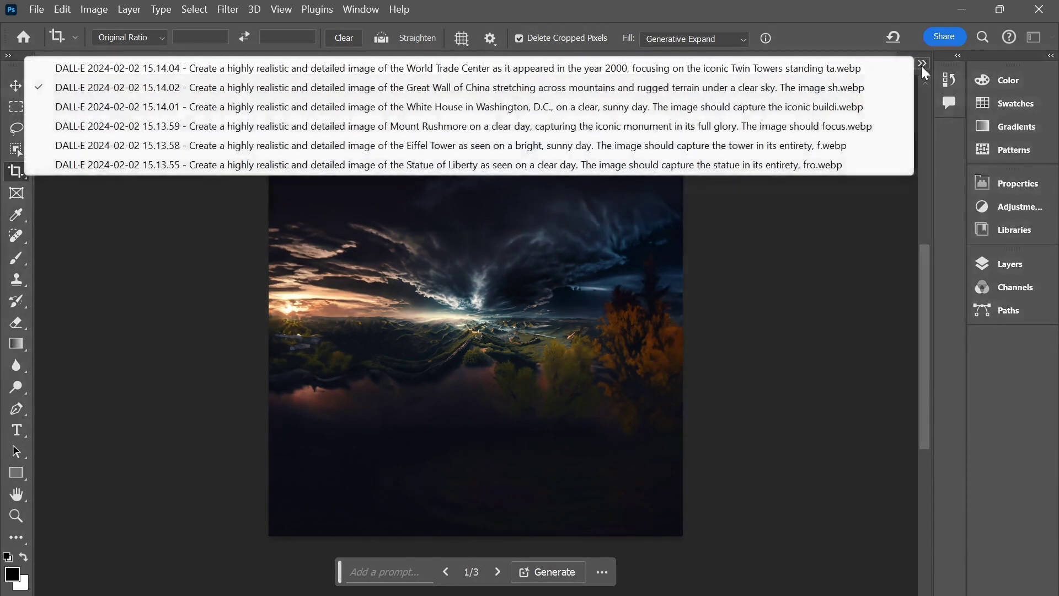
pyautogui.click(132, 68)
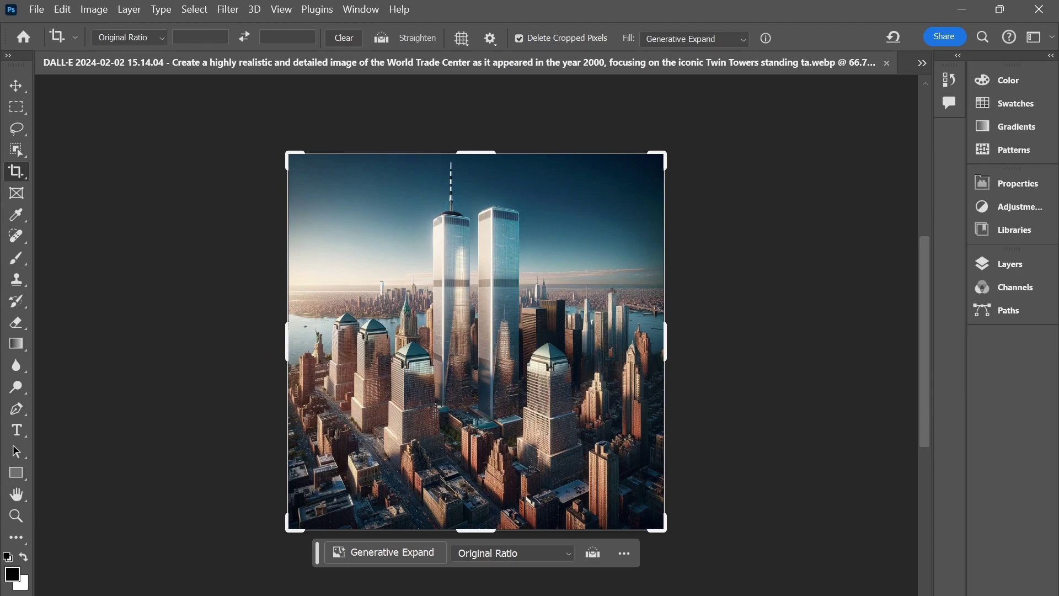
pyautogui.hotkey('ctrl', '-')
pyautogui.moveTo(334, 199); pyautogui.dragTo(290, 158)
pyautogui.moveTo(631, 532); pyautogui.dragTo(687, 543)
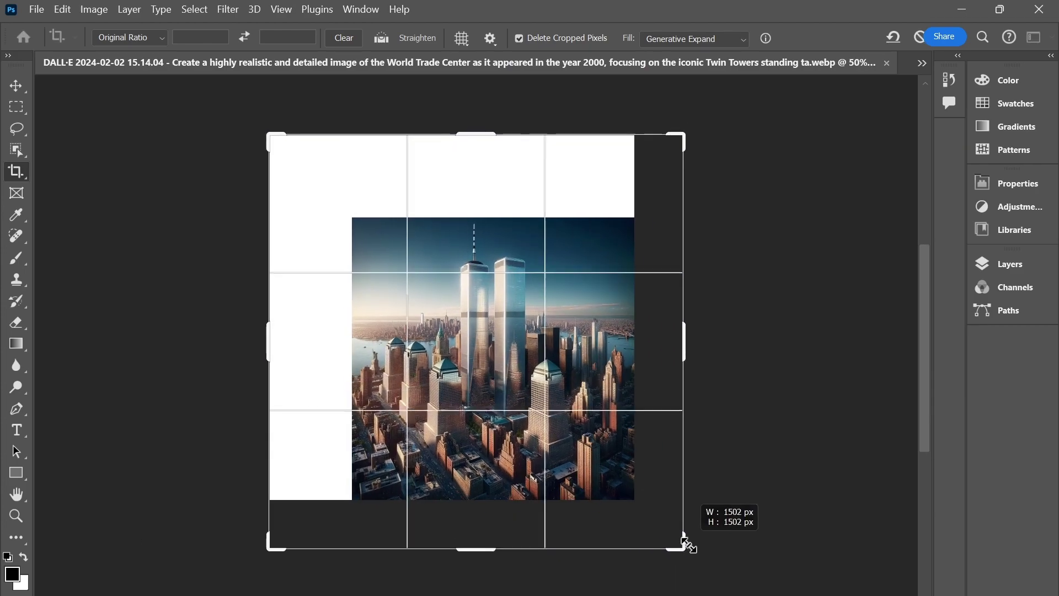
pyautogui.press('Return')
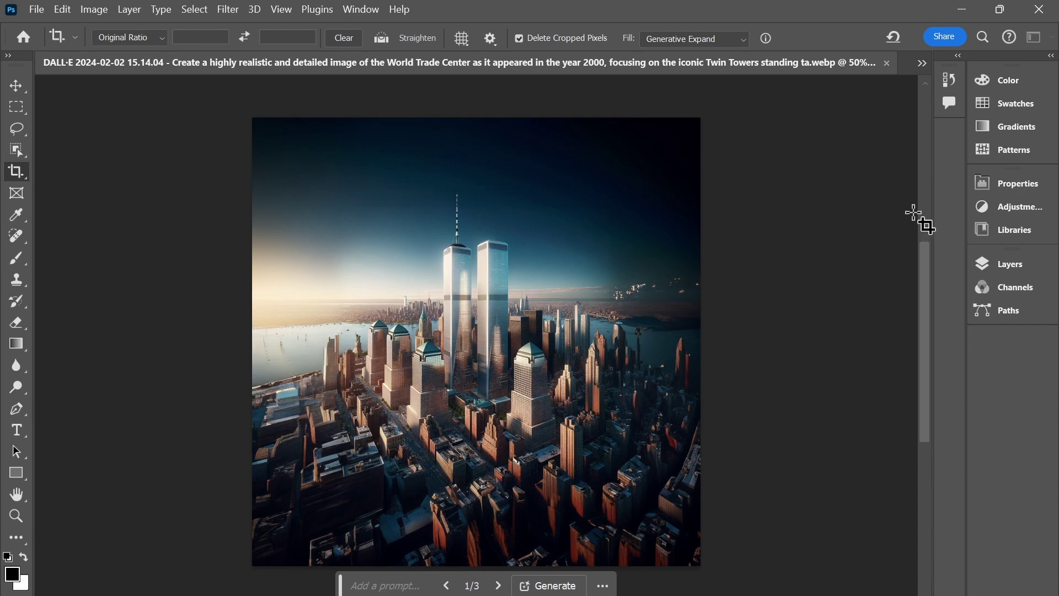
# Expand the Twin Towers scene up-left and down-right, adding dark sky and shadowy city
pyautogui.hotkey('ctrl', '-')
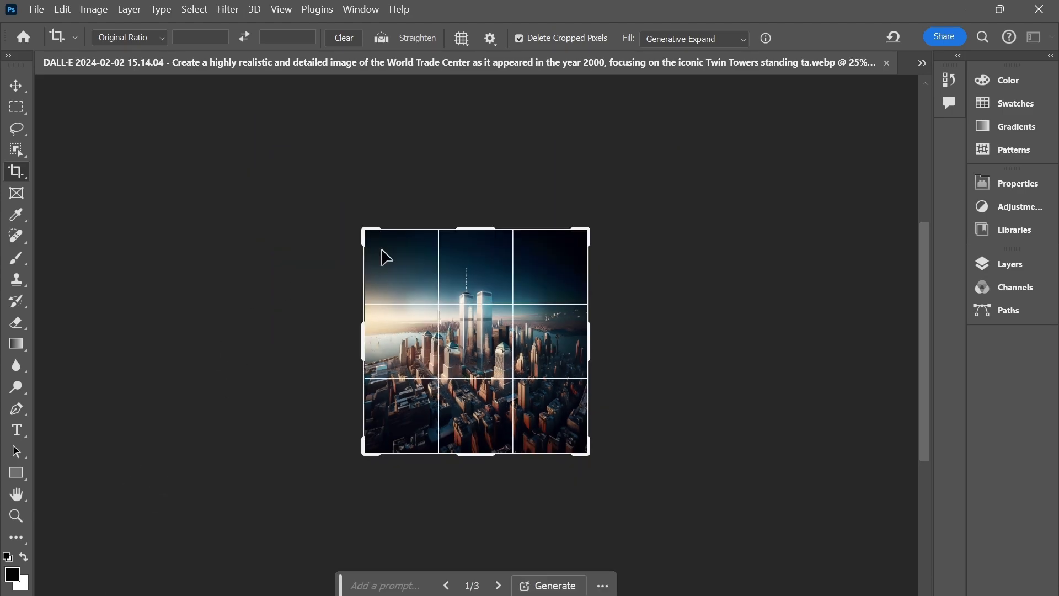
pyautogui.moveTo(364, 235); pyautogui.dragTo(317, 182)
pyautogui.moveTo(635, 495); pyautogui.dragTo(680, 542)
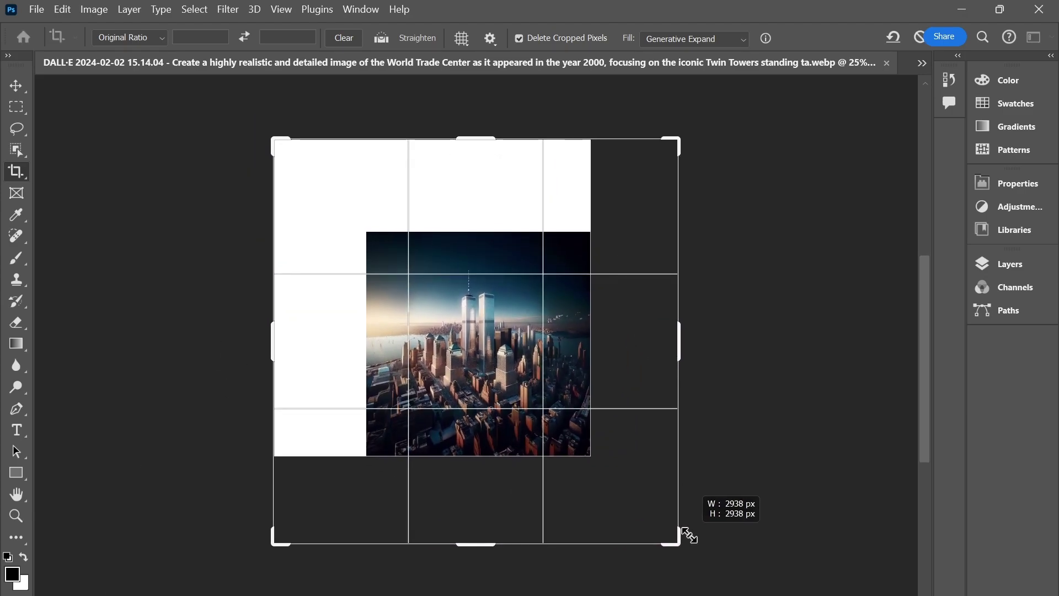
pyautogui.press('Return')
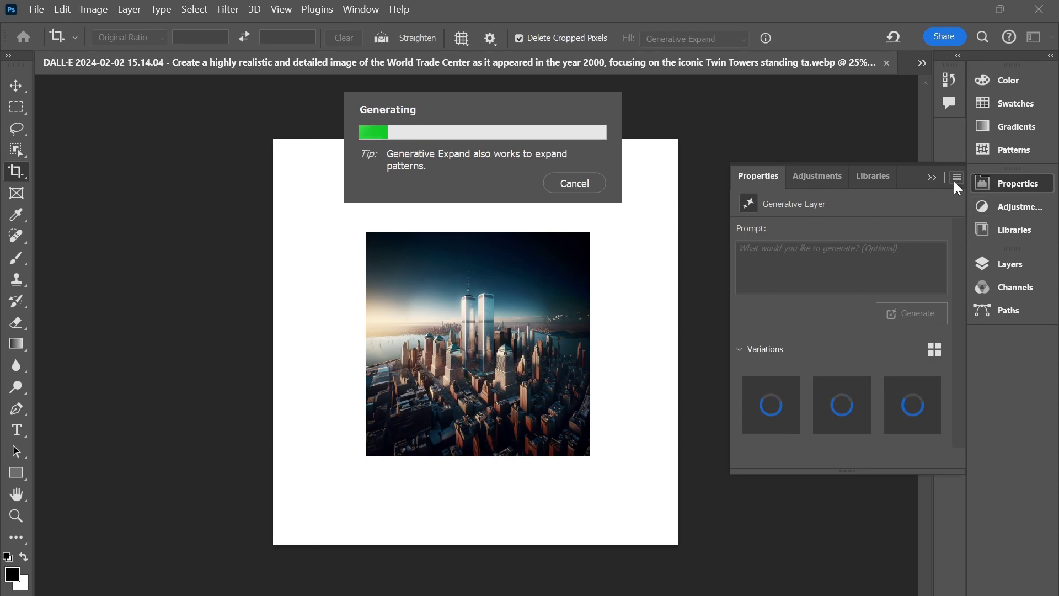
pyautogui.click(955, 181)
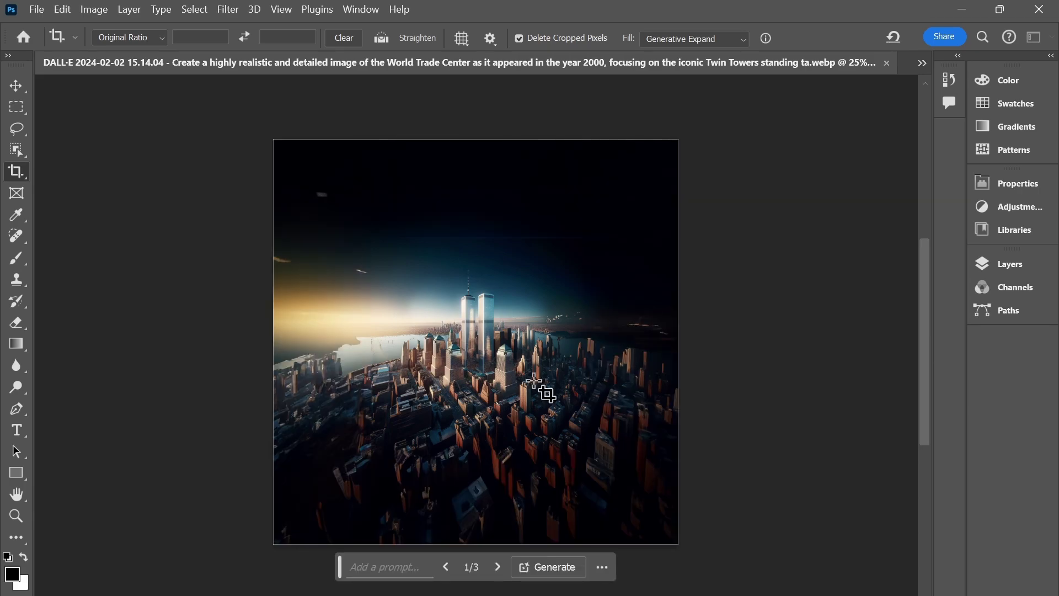
# Draw a larger crop around the Twin Towers scene and generate a third expansion
pyautogui.scroll(-3, 442, 279)
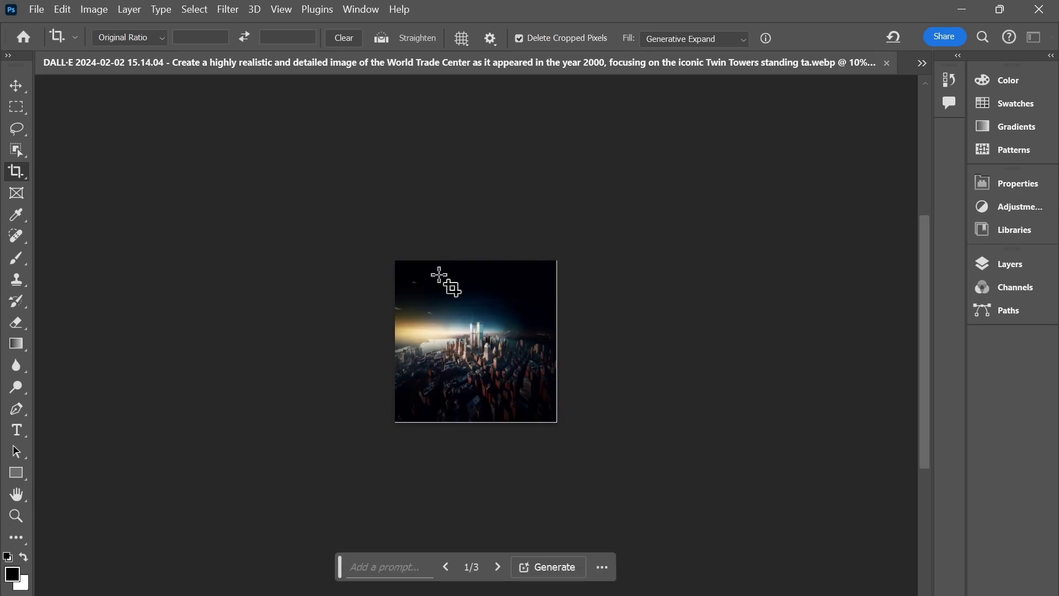
pyautogui.click(402, 267)
pyautogui.moveTo(395, 260); pyautogui.dragTo(364, 230)
pyautogui.moveTo(588, 452); pyautogui.dragTo(615, 468)
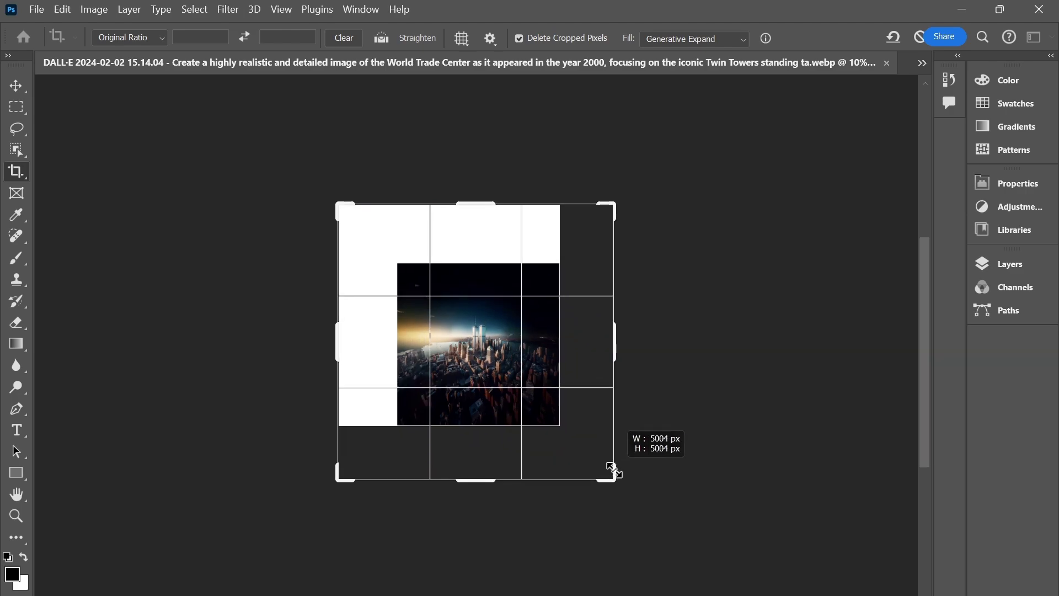
pyautogui.click(616, 473)
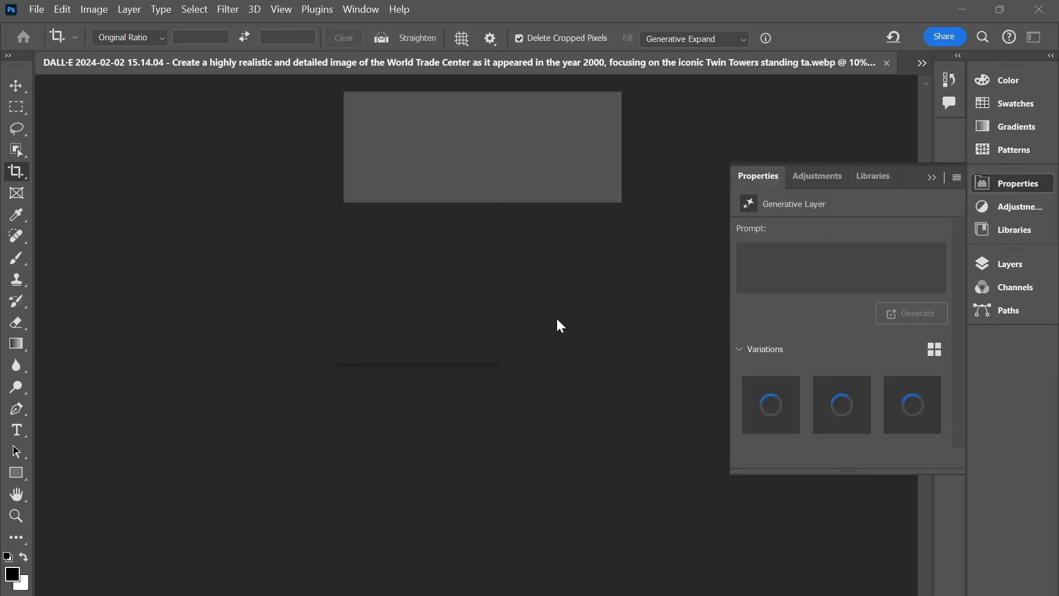